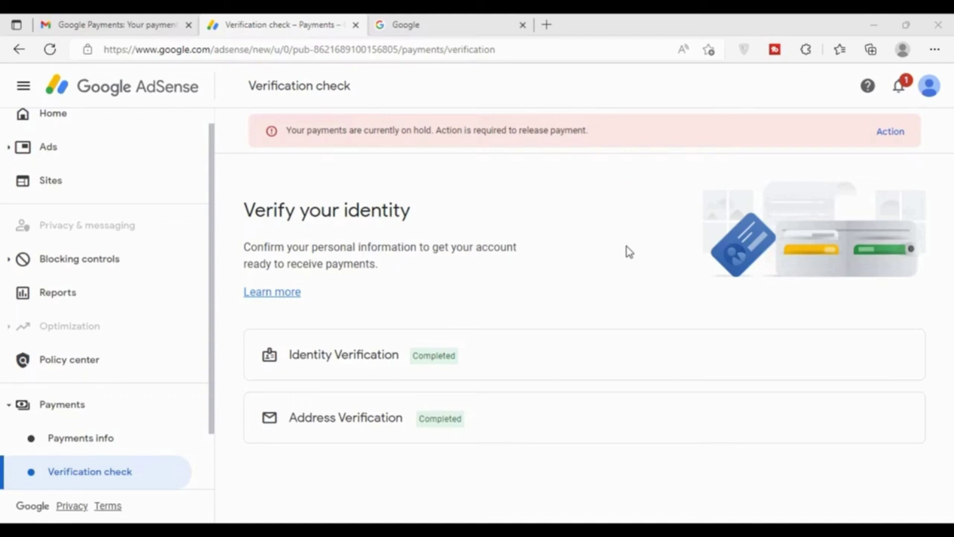
Review the Address Verification row showing its Completed status
left_click_drag(291, 419, 421, 419)
left_click(519, 415)
left_click_drag(507, 417, 290, 420)
left_click(563, 405)
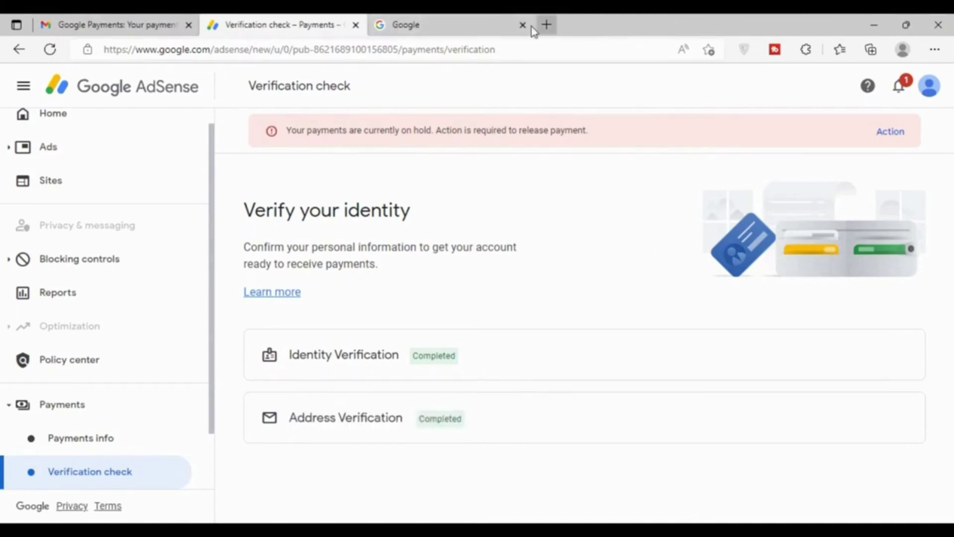
Read Gmail's 'Your payments are on hold' email, then return to AdSense's completed verification rows
left_click(546, 25)
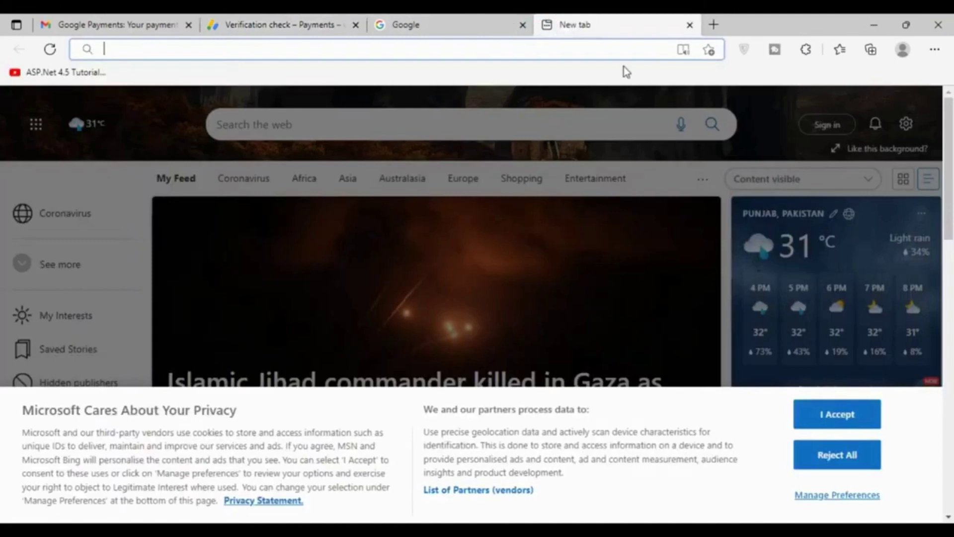
type("g")
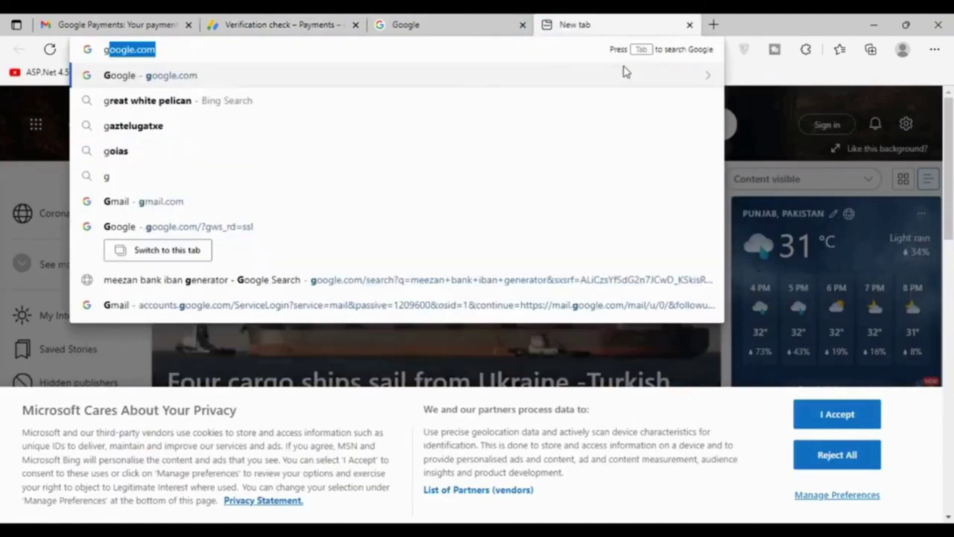
type("mai")
key("Return")
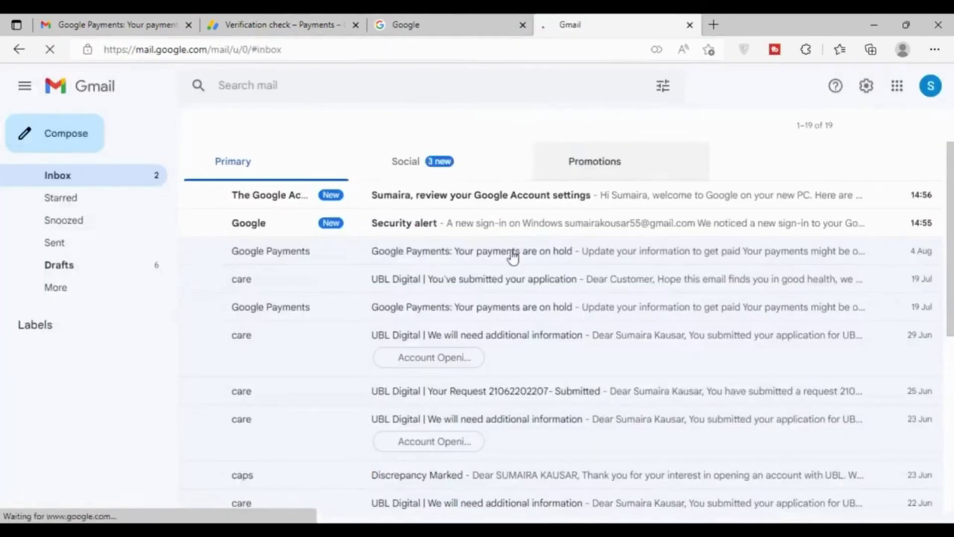
left_click(442, 251)
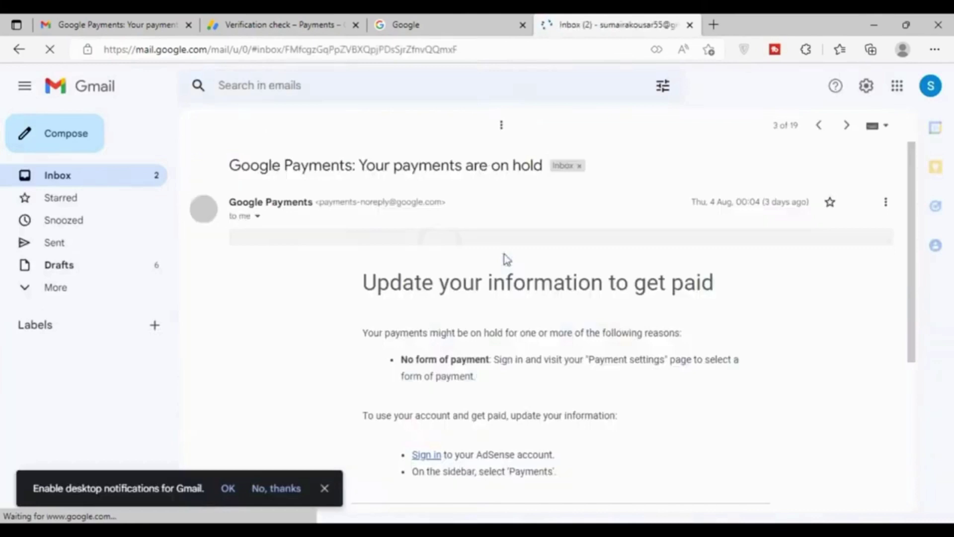
left_click_drag(363, 311, 684, 313)
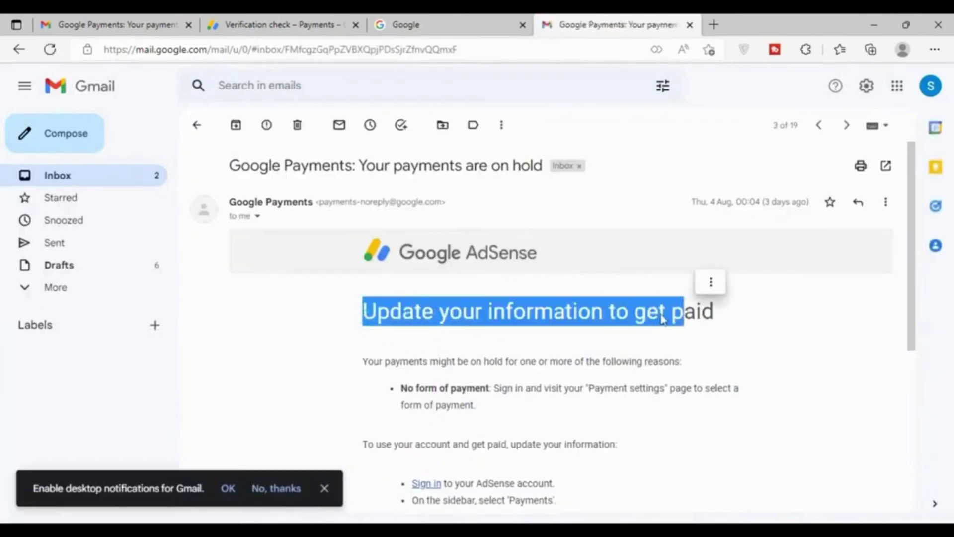
left_click_drag(403, 388, 489, 390)
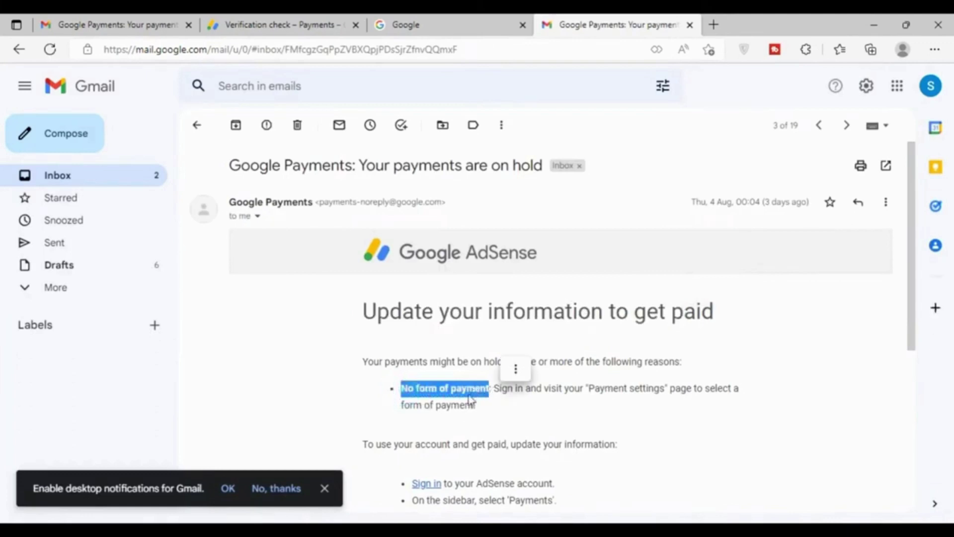
left_click(297, 33)
left_click_drag(545, 429, 358, 384)
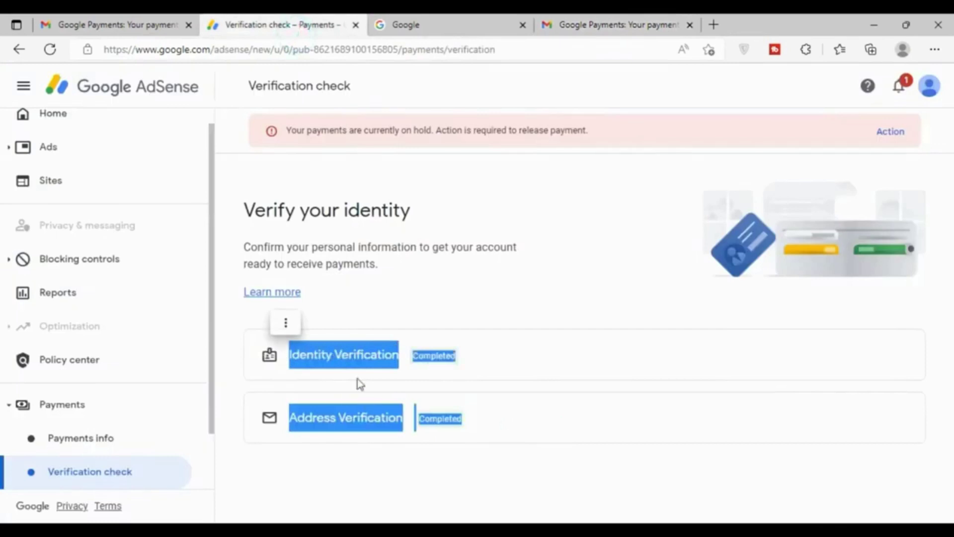
Open Payments info and review the payments-on-hold alert
left_click(303, 416)
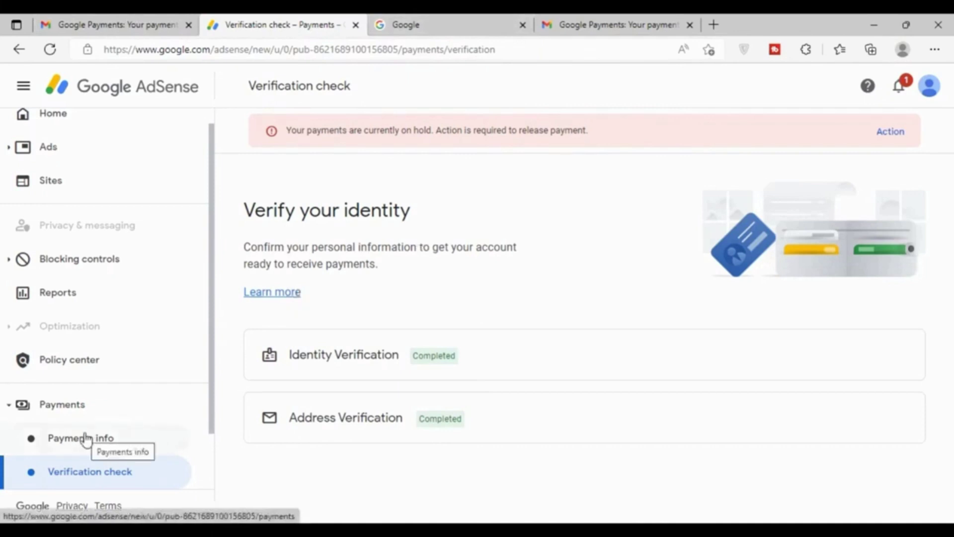
left_click(99, 441)
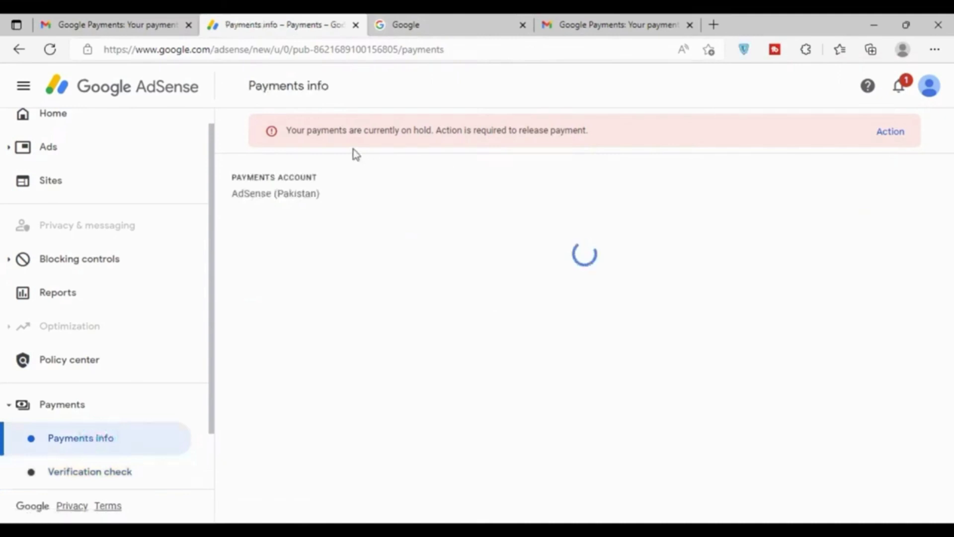
left_click_drag(288, 130, 619, 130)
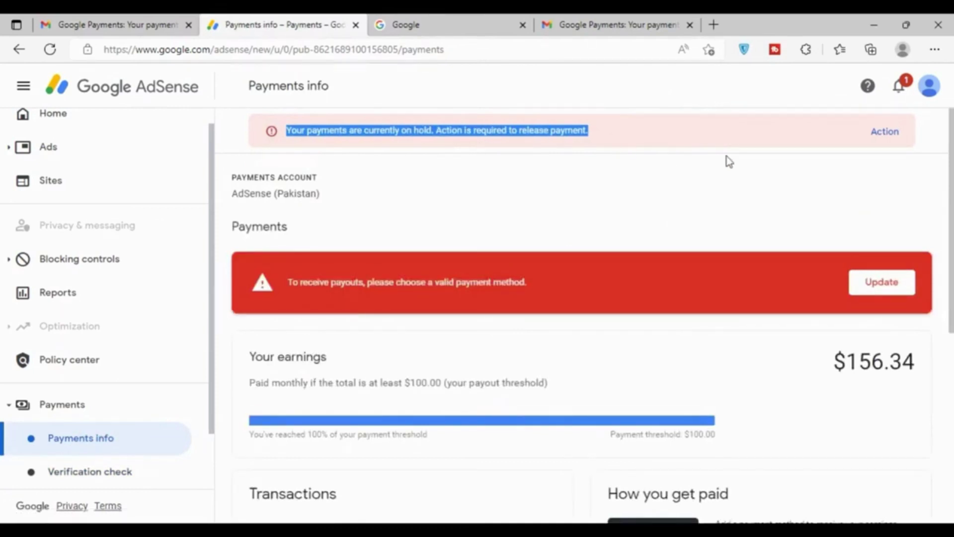
left_click(881, 138)
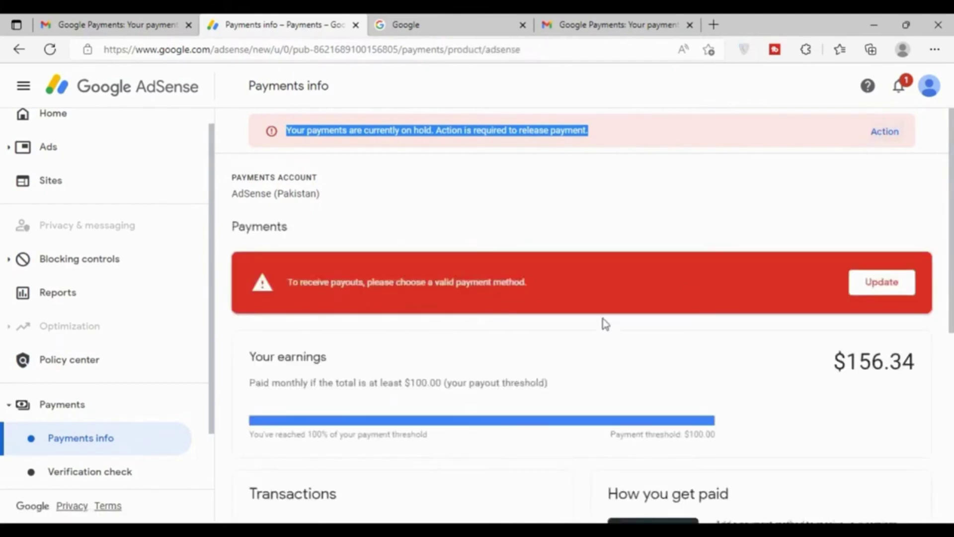
Scroll to the How you get paid card and its add-a-payment-method hint
scroll(579, 320, "down", 3)
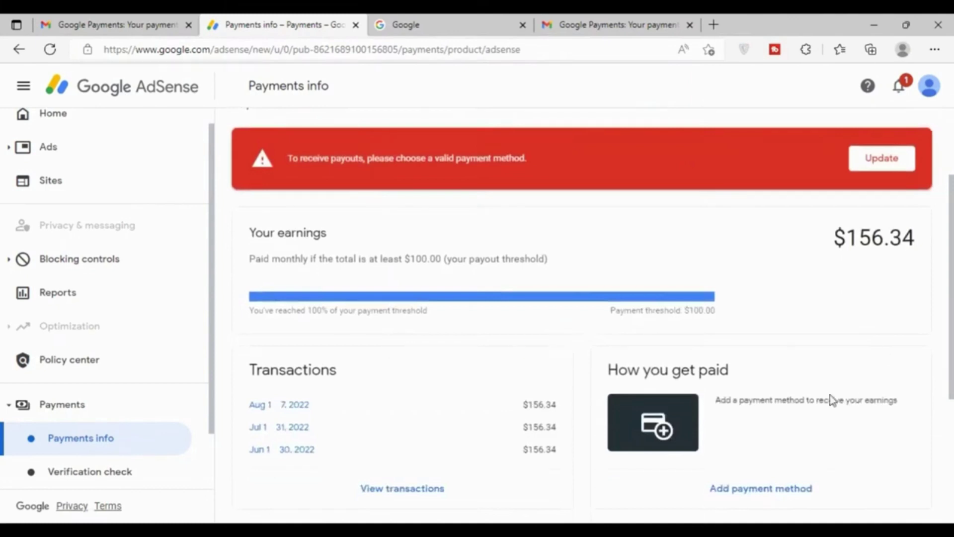
scroll(826, 392, "down", 5)
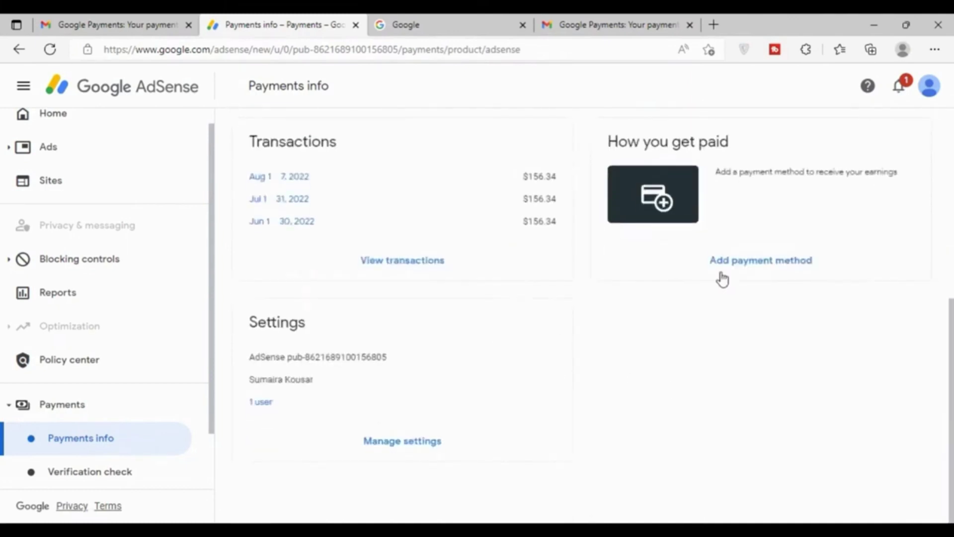
left_click_drag(625, 144, 791, 153)
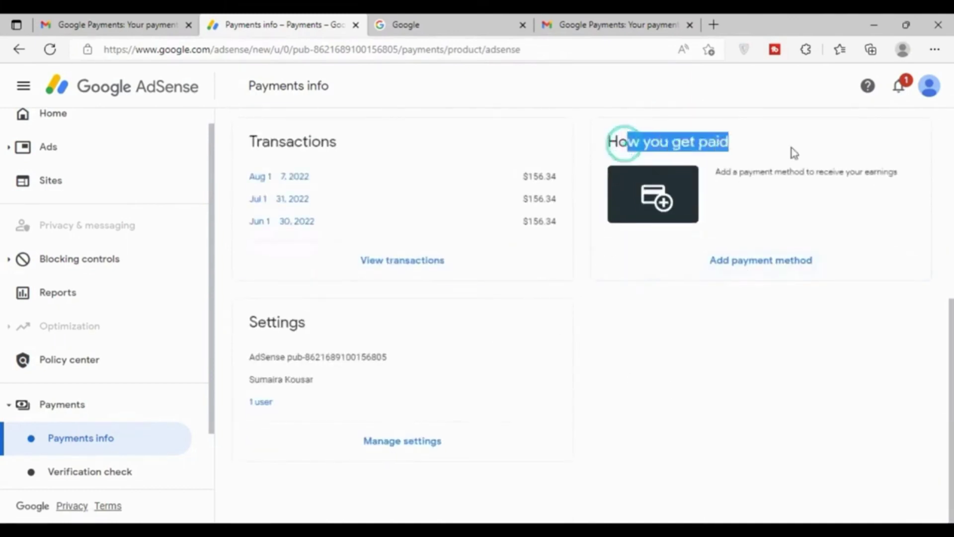
left_click(767, 170)
left_click_drag(720, 171, 908, 179)
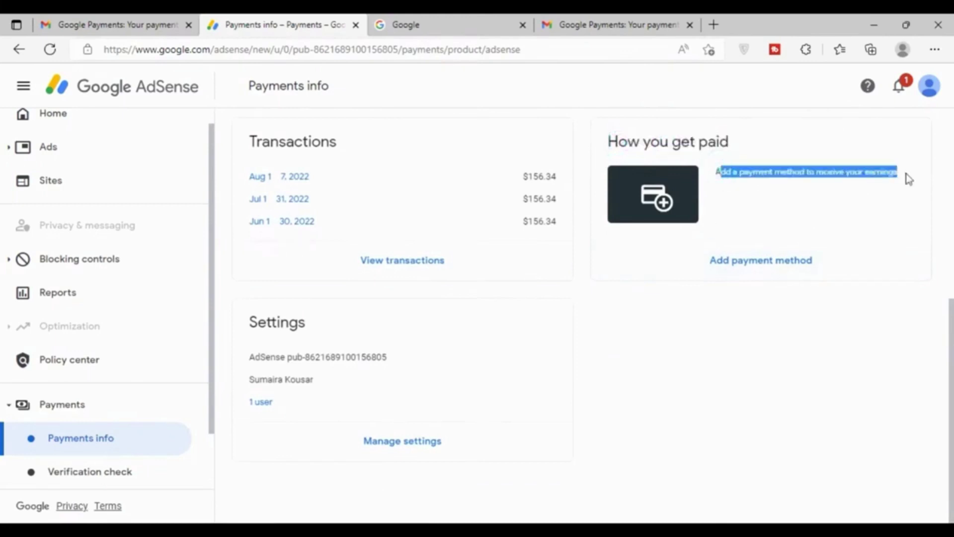
left_click(844, 214)
scroll(836, 249, "up", 5)
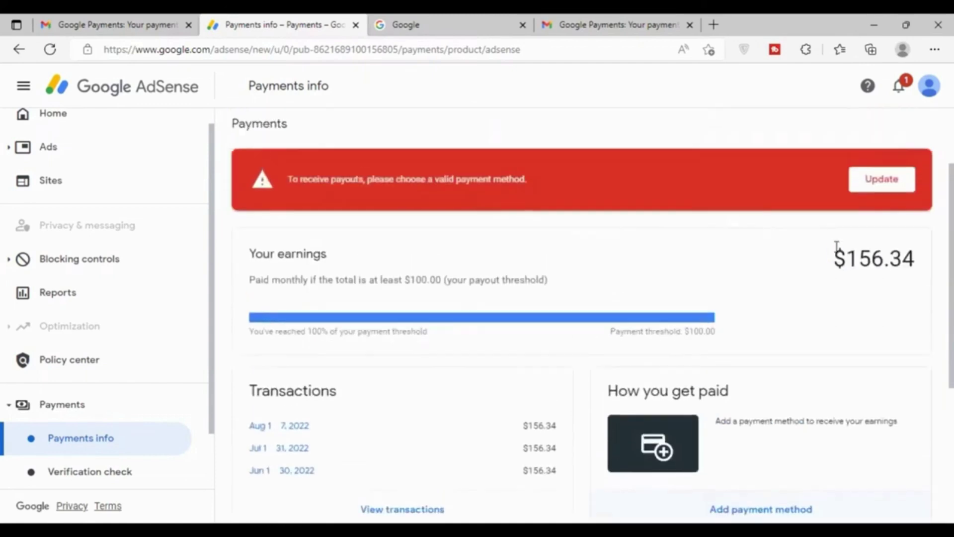
scroll(839, 253, "down", 2)
Add a new payment method choosing wire transfer, expanding its beneficiary and bank fields
left_click(727, 386)
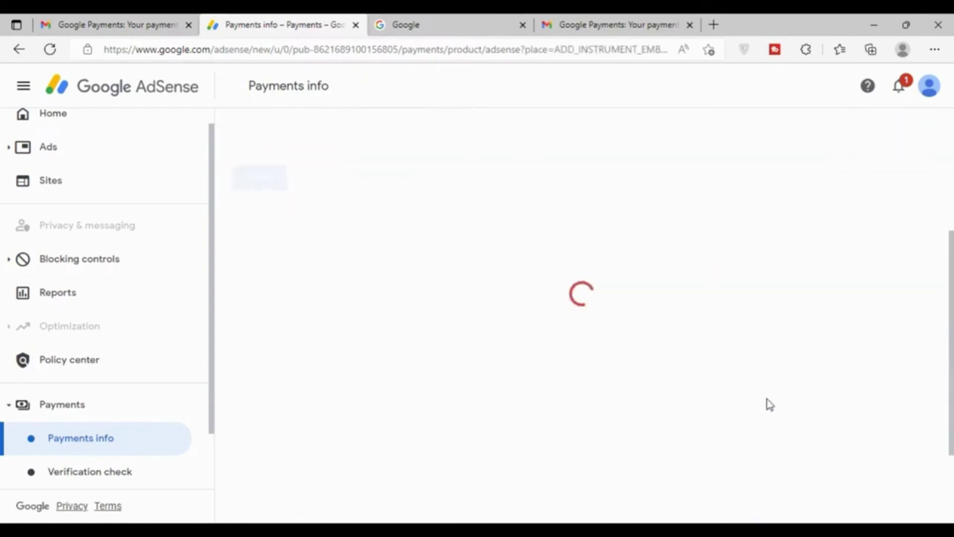
left_click(365, 338)
left_click(267, 304)
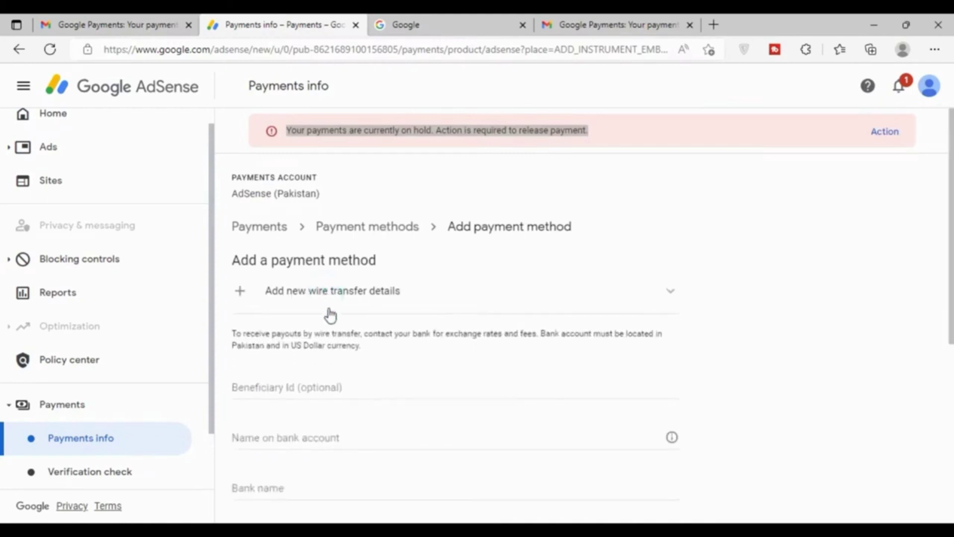
left_click(242, 296)
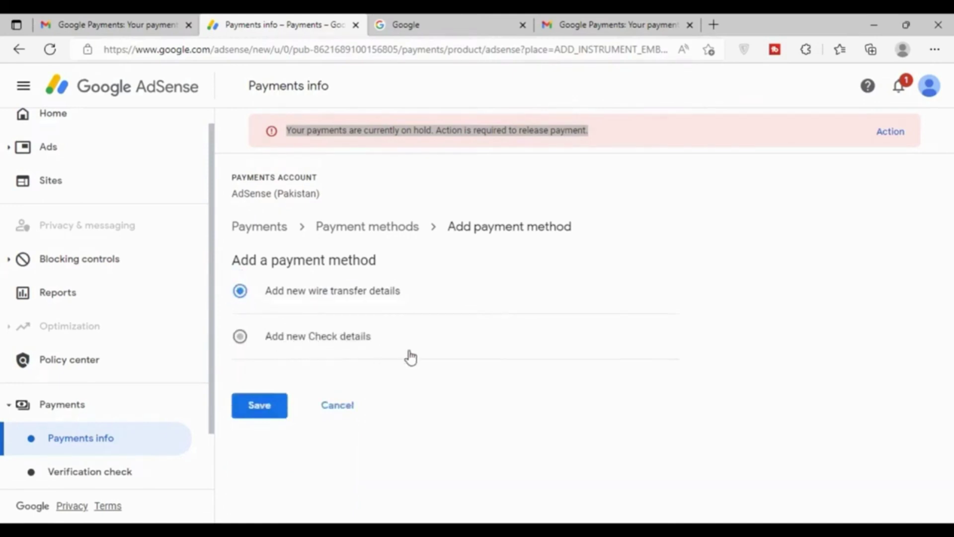
left_click(275, 298)
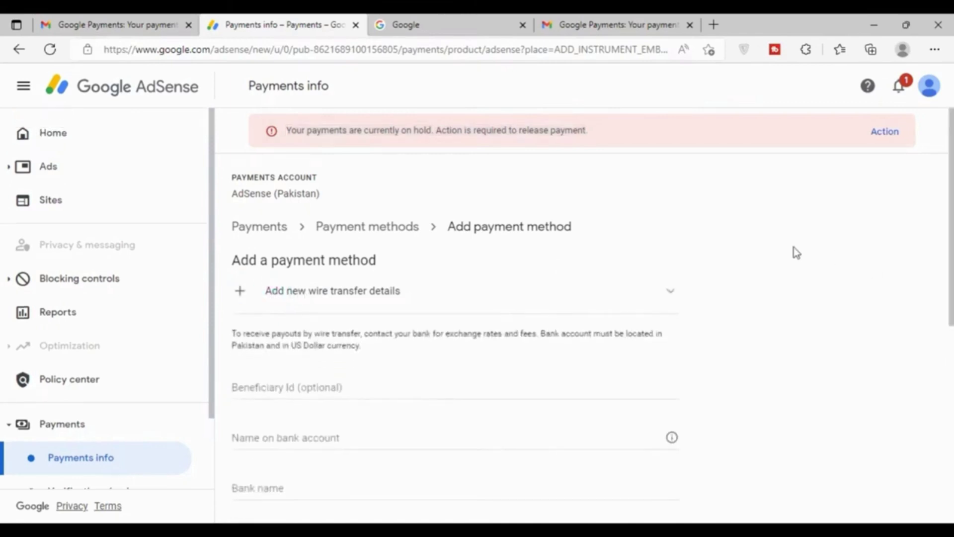
left_click(268, 390)
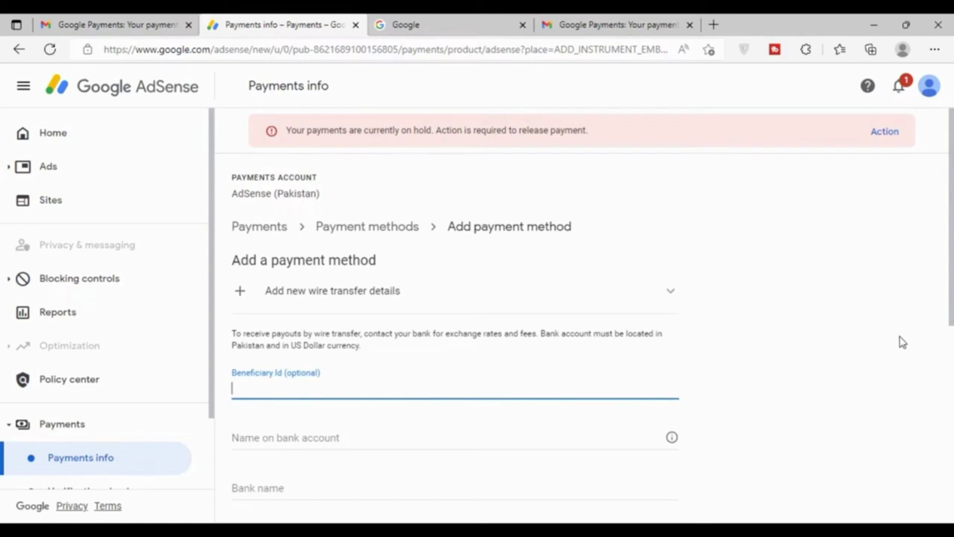
Enter beneficiary ID 'My Payment', the account holder's name, and bank name 'Meezan Bank'
type("My Payment")
scroll(562, 351, "down", 3)
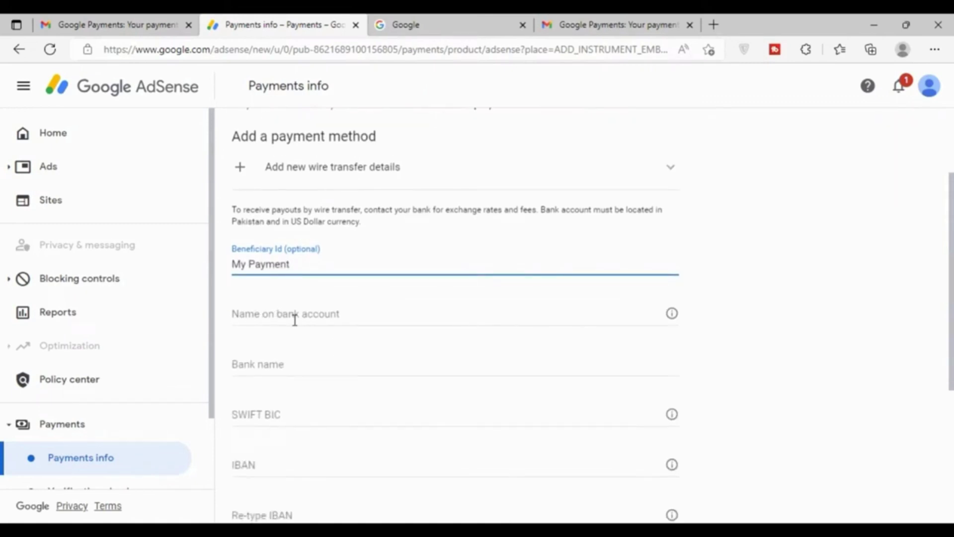
left_click(294, 320)
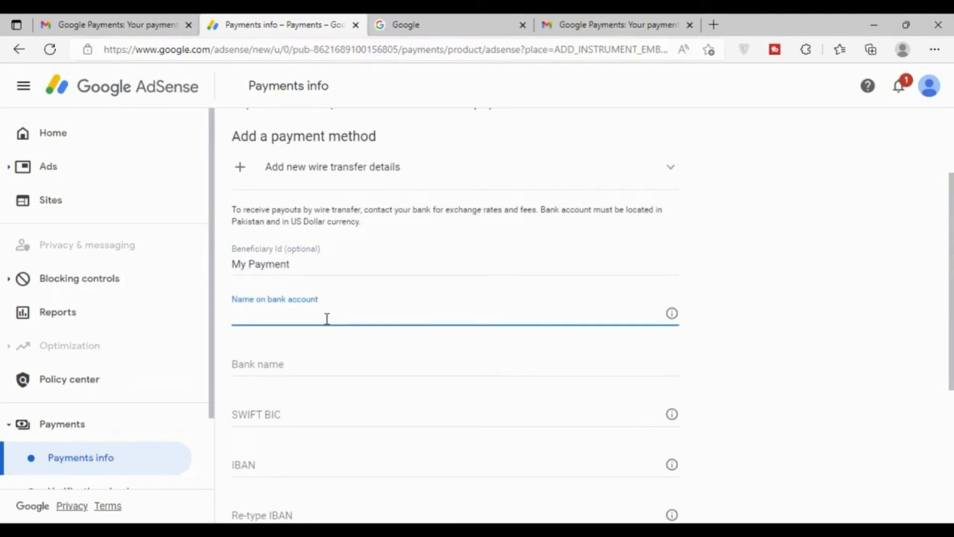
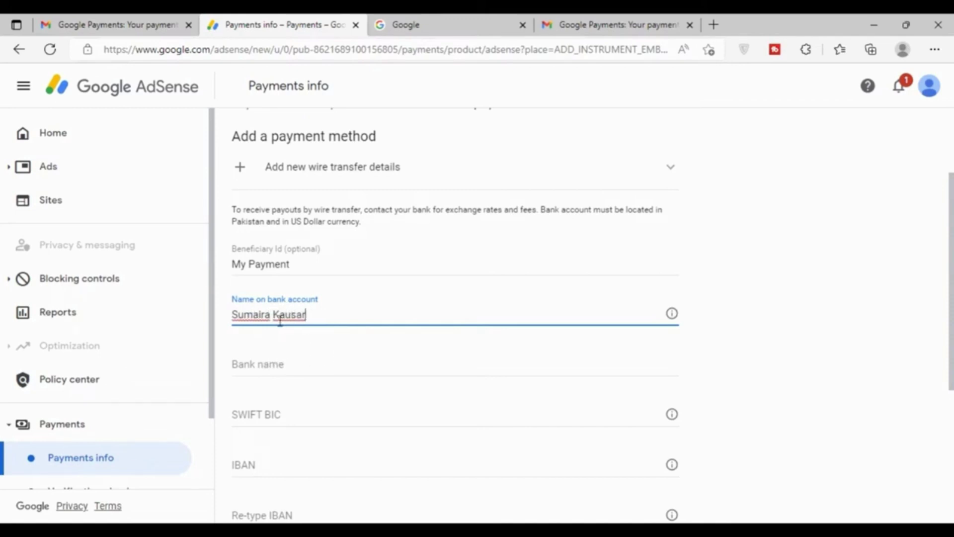
left_click(297, 365)
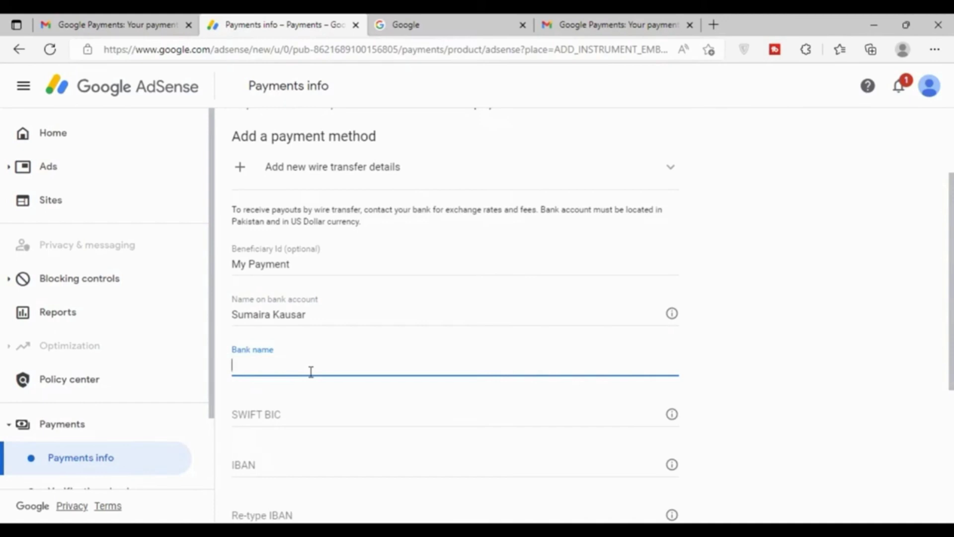
type("Meezan Bank")
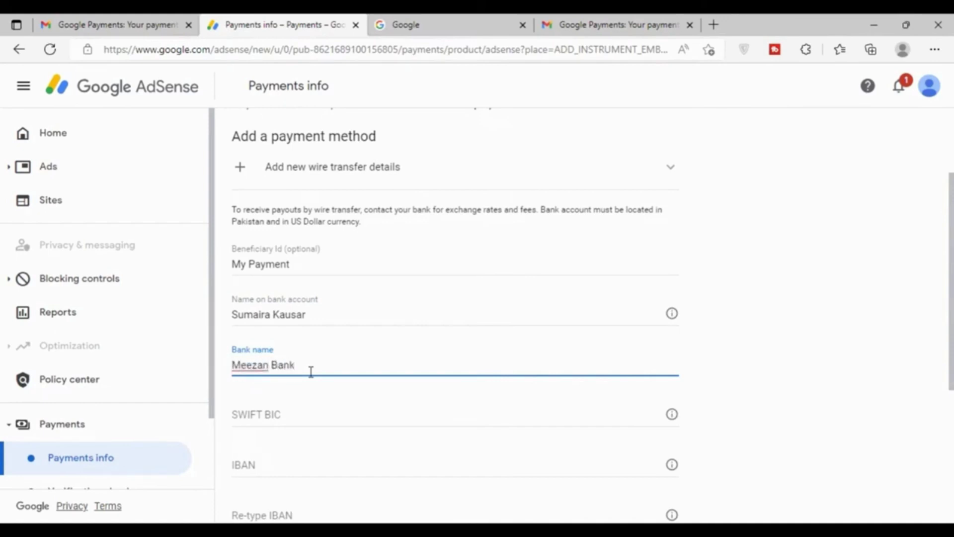
scroll(539, 396, "down", 1)
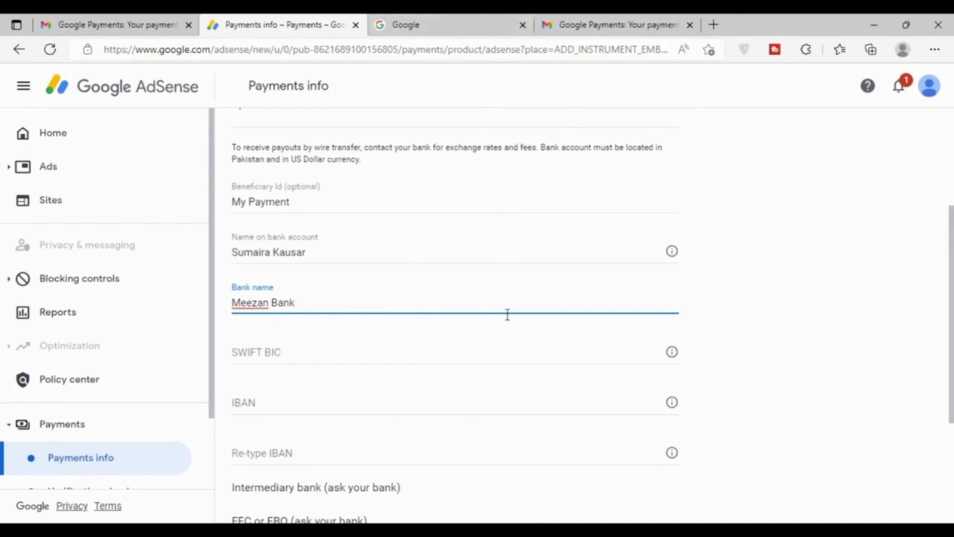
scroll(293, 333, "down", 1)
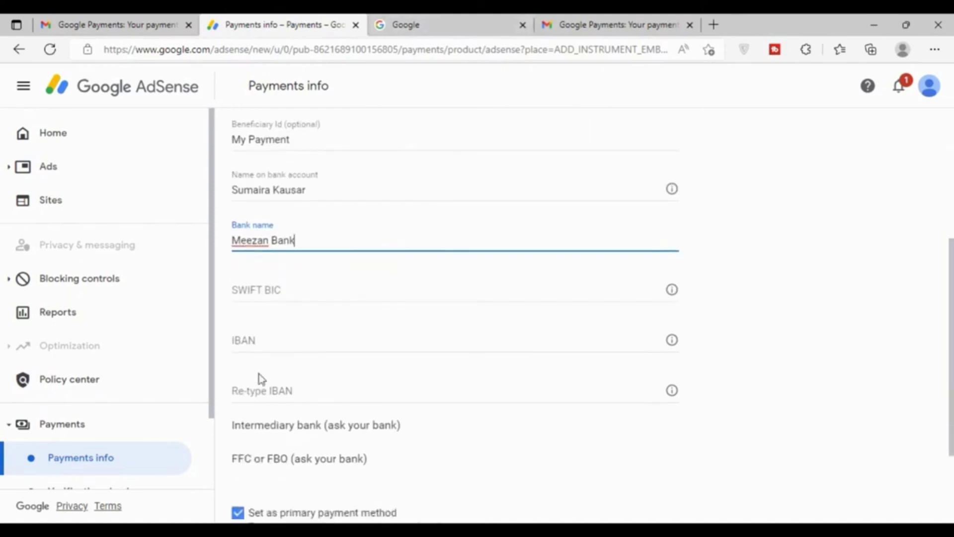
Leave the IBAN and SWIFT BIC fields empty and switch to the Google homepage tab
left_click(256, 344)
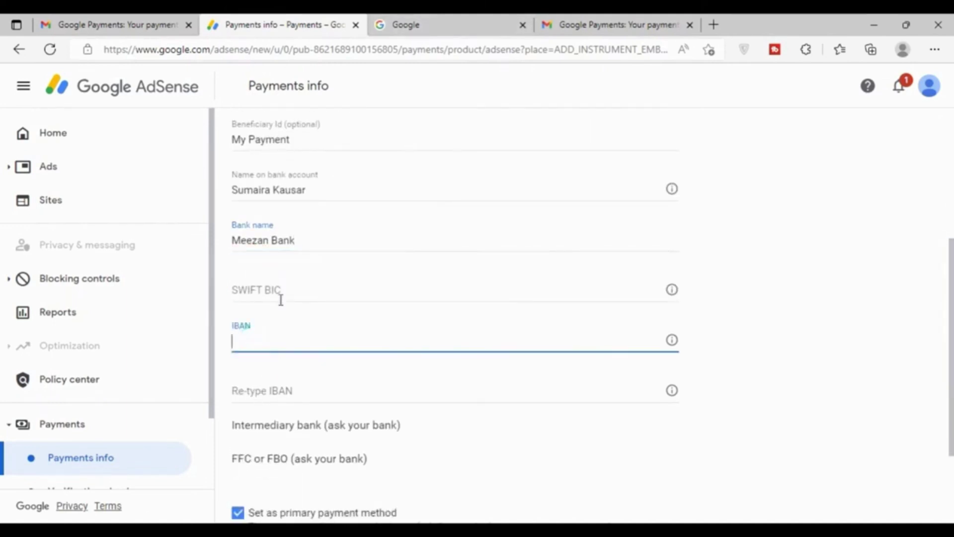
left_click(274, 295)
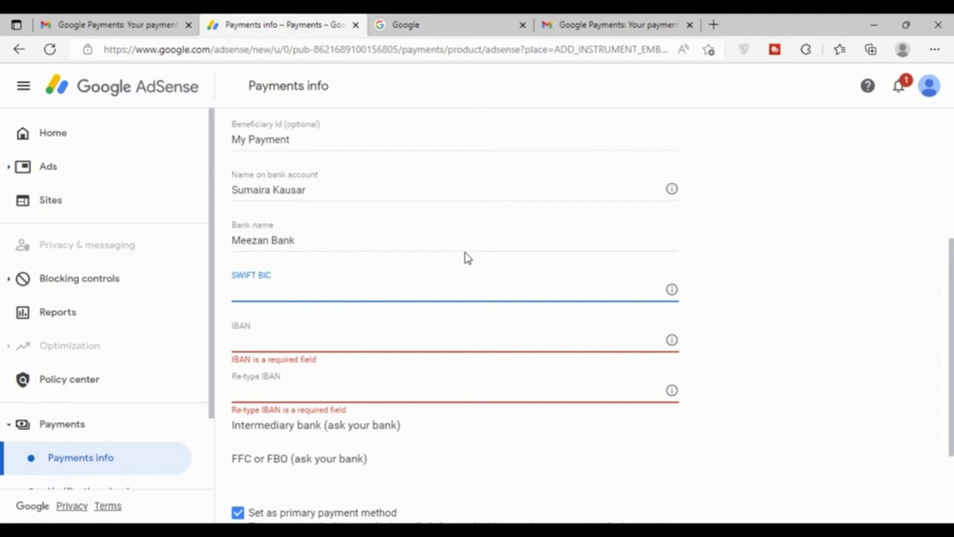
left_click(417, 25)
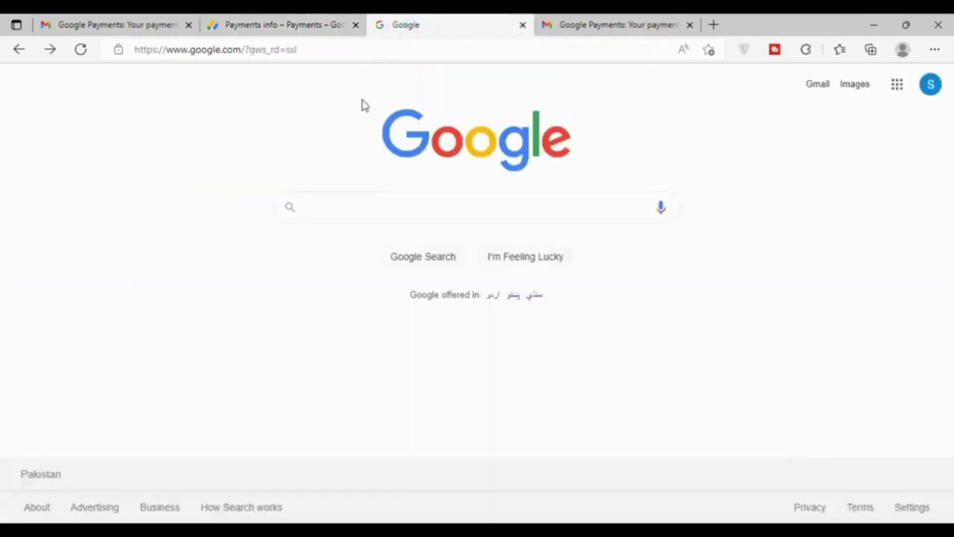
Search Google for 'meezan bank iban generator'
left_click(292, 25)
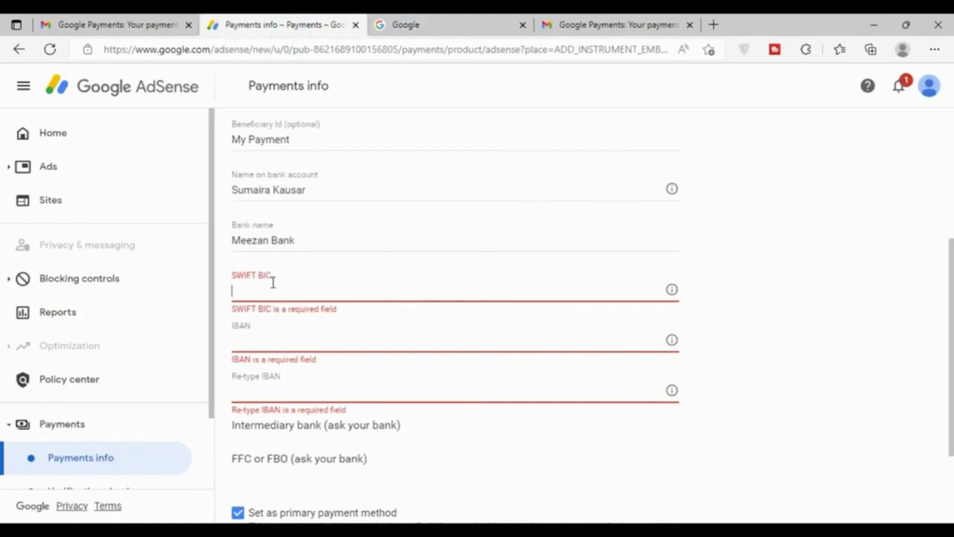
left_click(434, 22)
left_click(351, 206)
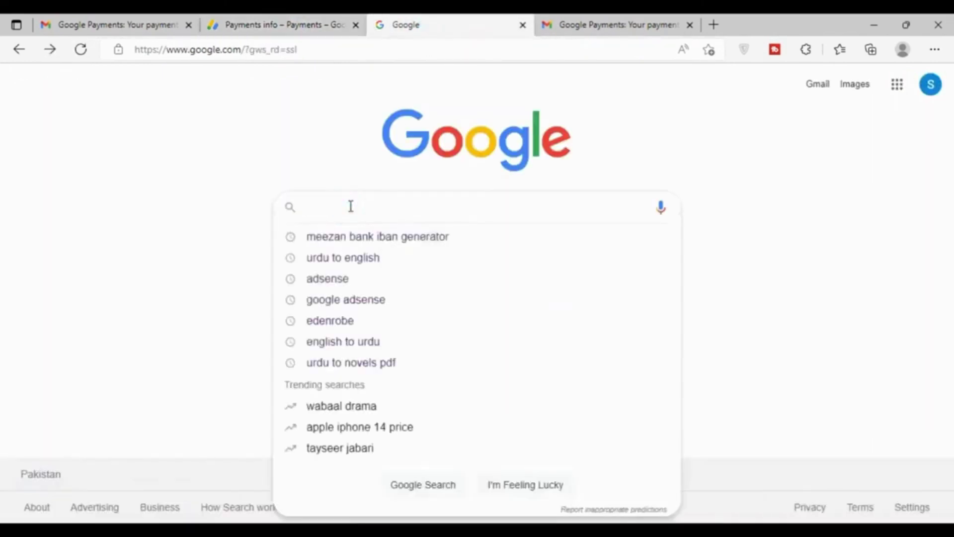
left_click(374, 240)
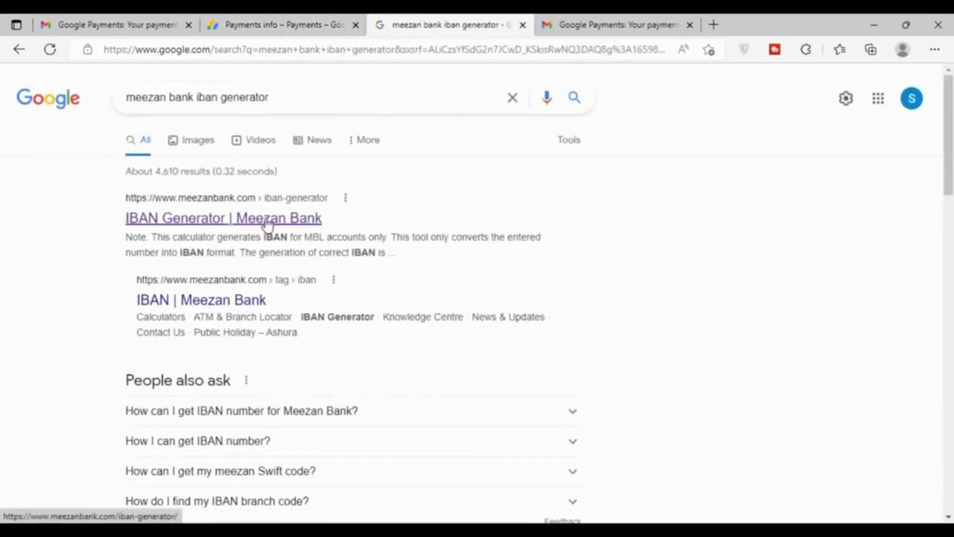
Open Meezan Bank's IBAN Generator and choose city Haroonabad with Haroon Abad Branch
left_click(267, 222)
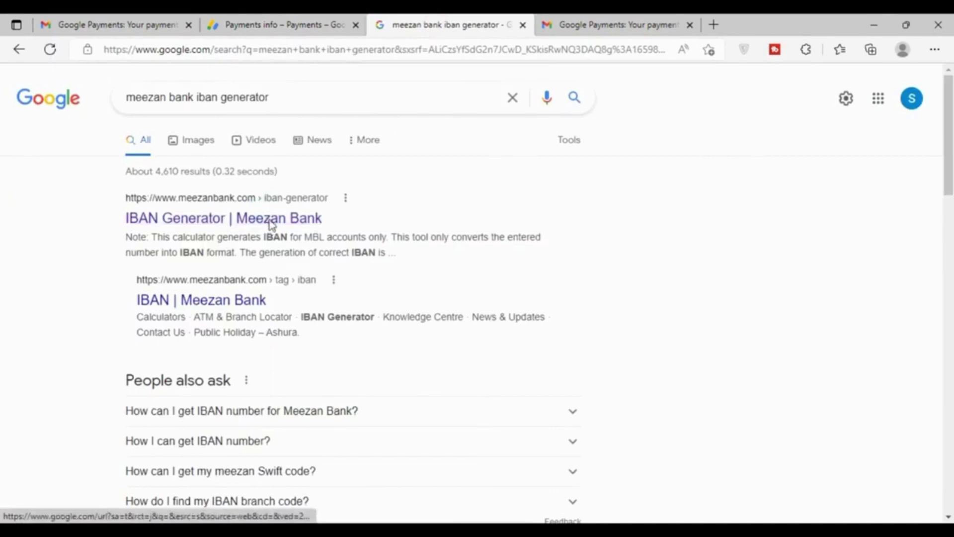
scroll(457, 260, "down", 9)
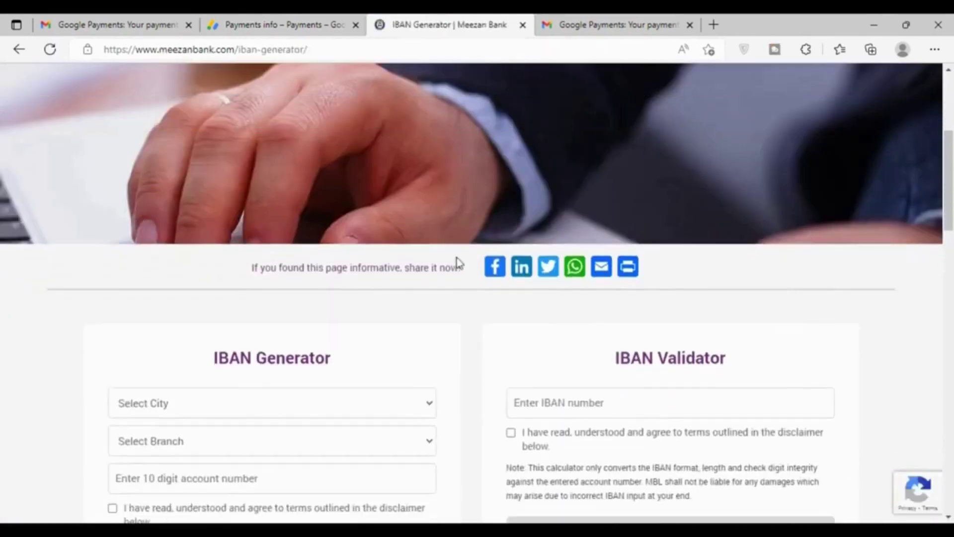
left_click_drag(213, 133, 332, 134)
left_click(428, 182)
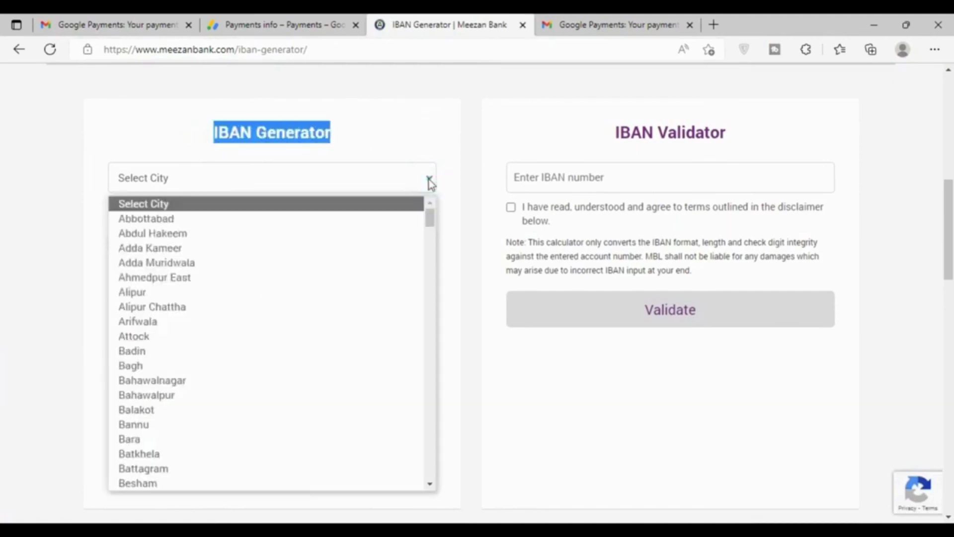
type("h")
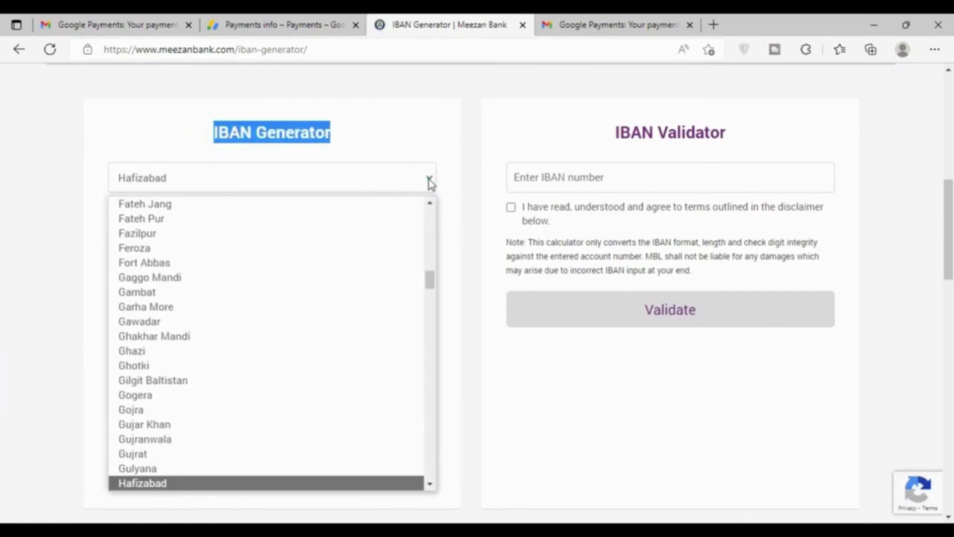
key("Down")
key("Down")
key("Down")
key("Down")
key("Down")
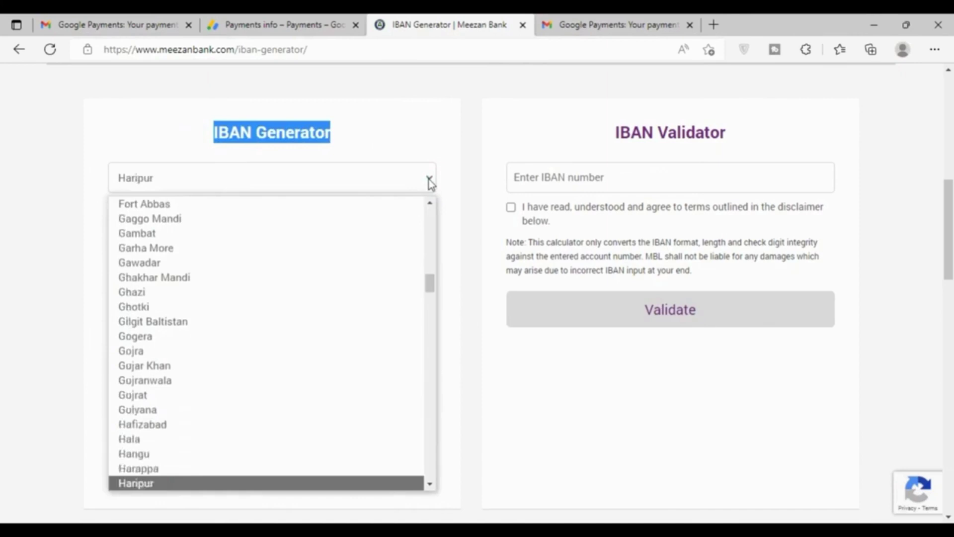
key("Return")
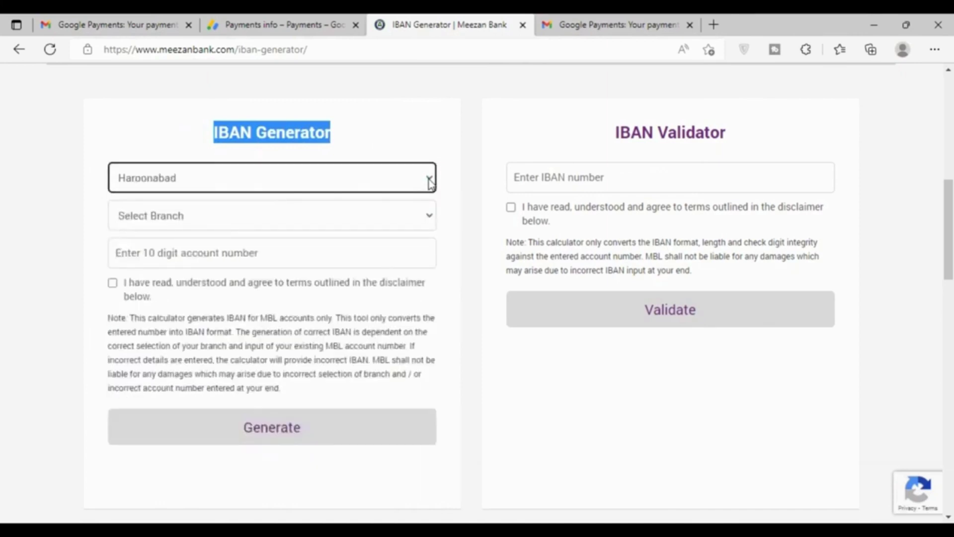
left_click(292, 219)
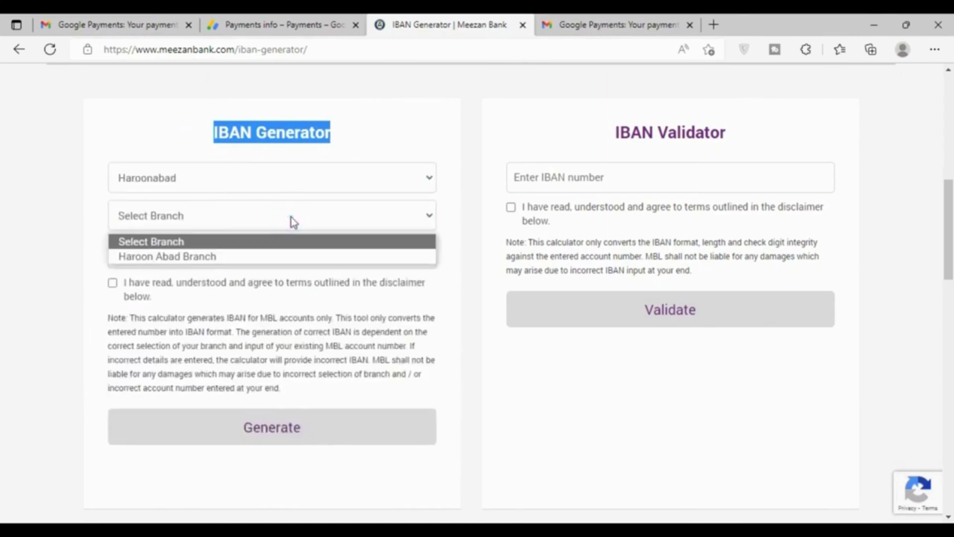
left_click(219, 257)
Paste the account number, accept the disclaimer, generate the IBAN and select it
left_click(196, 253)
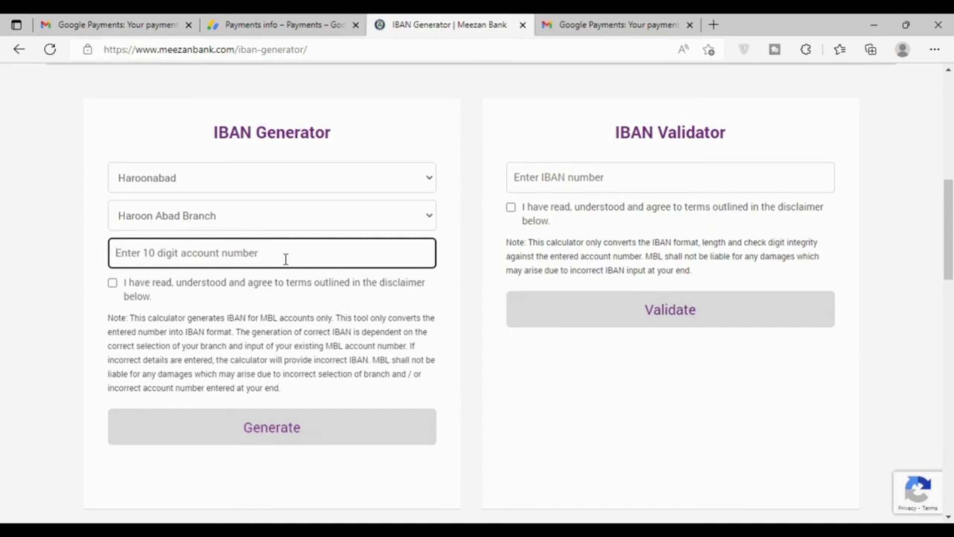
left_click(286, 258)
left_click(251, 254)
key("ctrl+v")
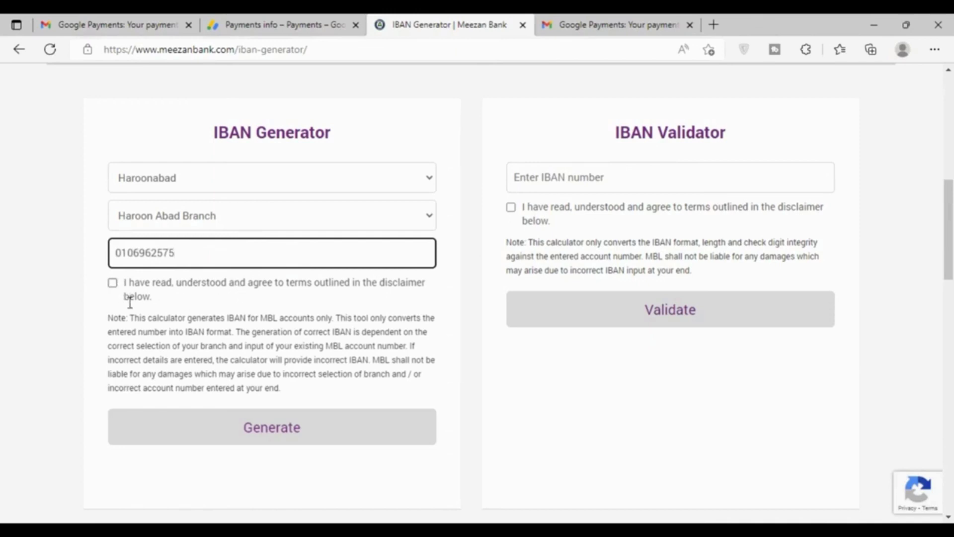
left_click(113, 283)
left_click(328, 428)
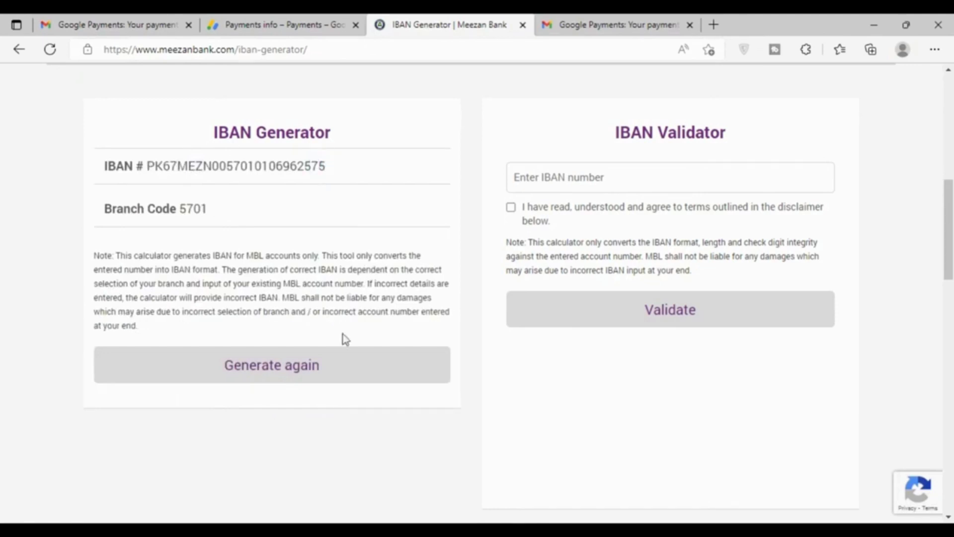
left_click_drag(326, 168, 147, 167)
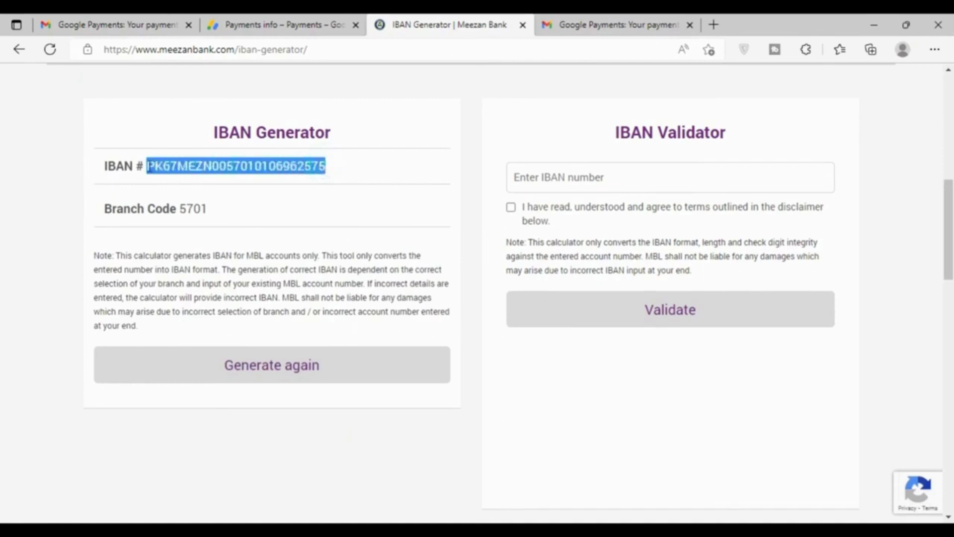
Paste the generated IBAN into AdSense's IBAN and Re-type IBAN fields, expanding intermediary bank details
left_click(196, 149)
left_click(257, 26)
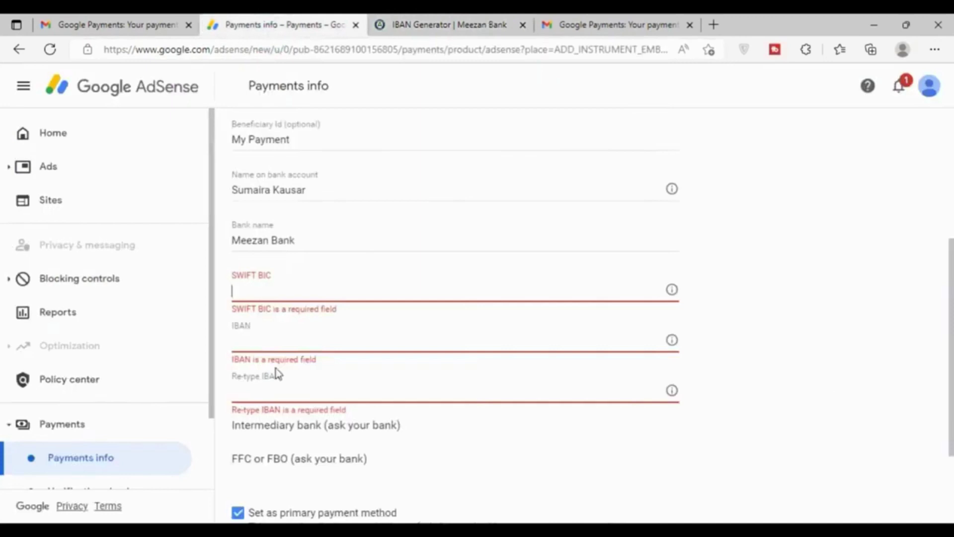
left_click(270, 345)
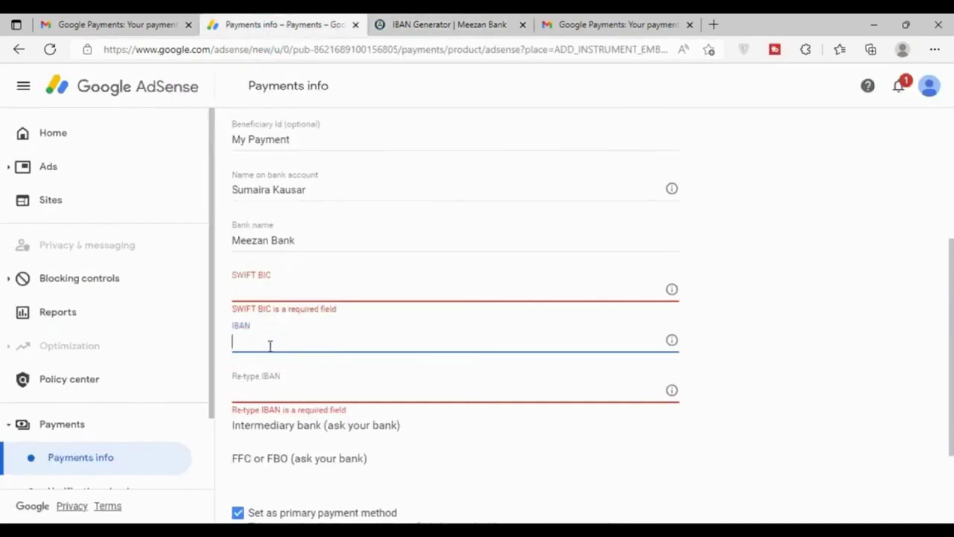
key("ctrl+v")
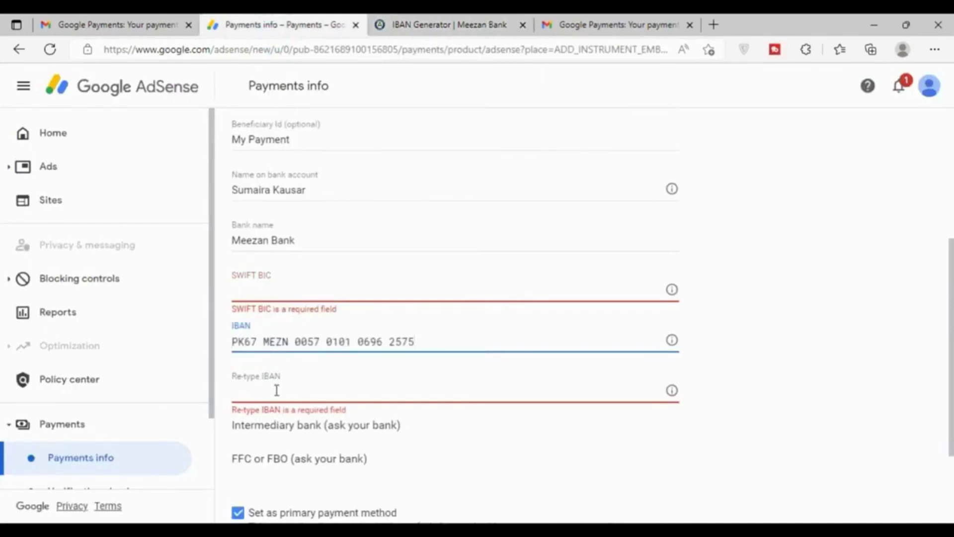
left_click(278, 395)
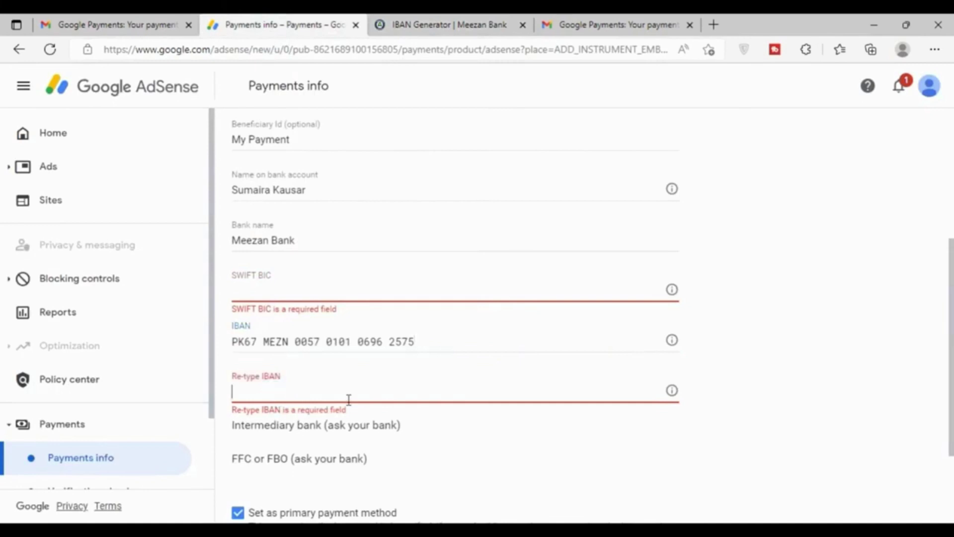
key("ctrl+v")
key("ctrl+v")
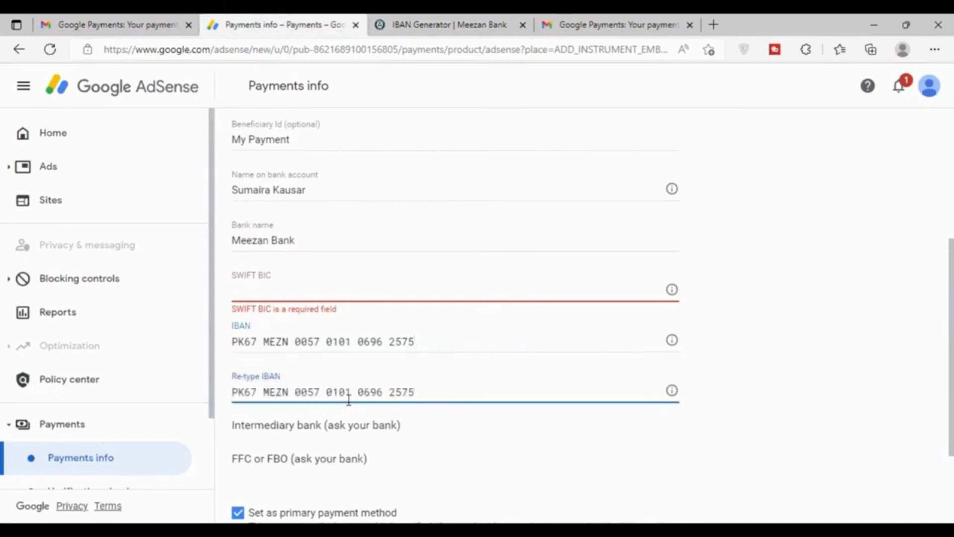
left_click(461, 431)
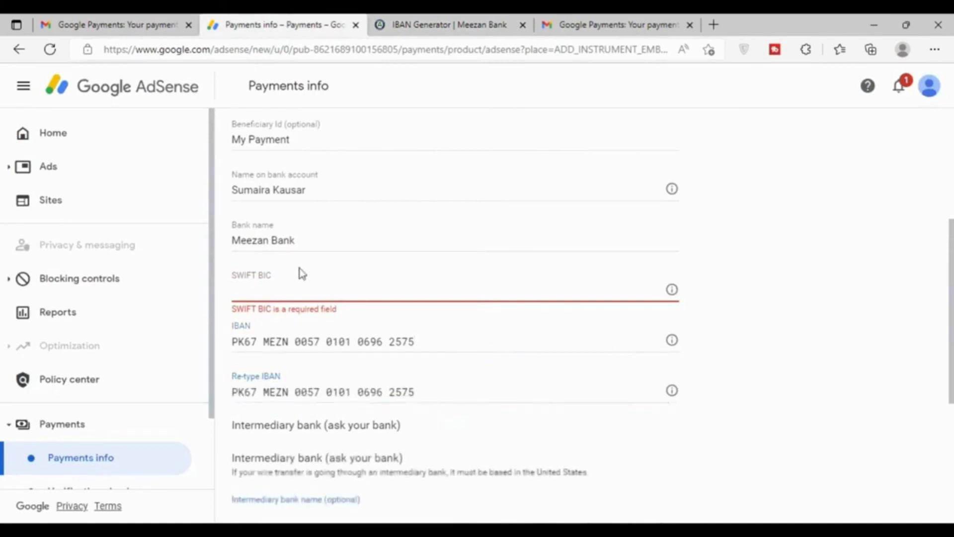
left_click(262, 298)
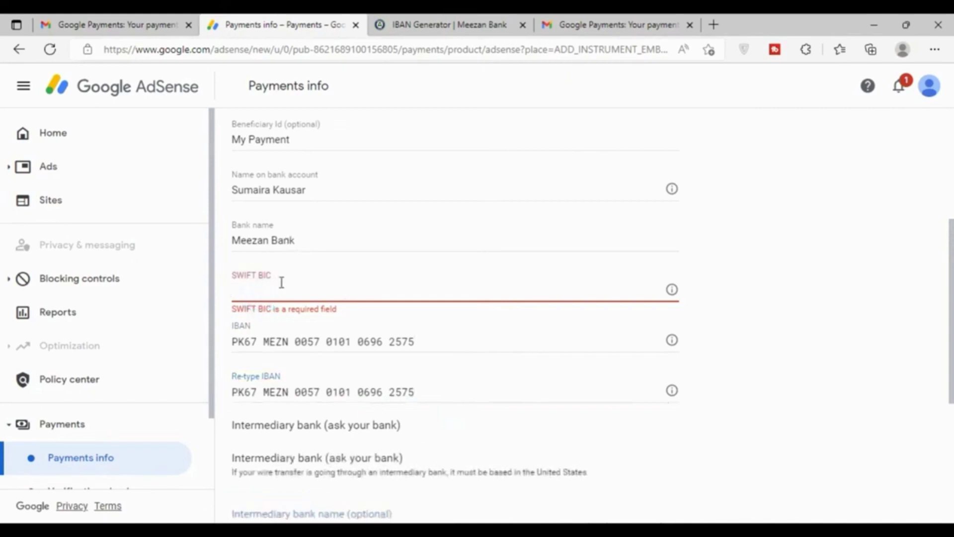
left_click(458, 22)
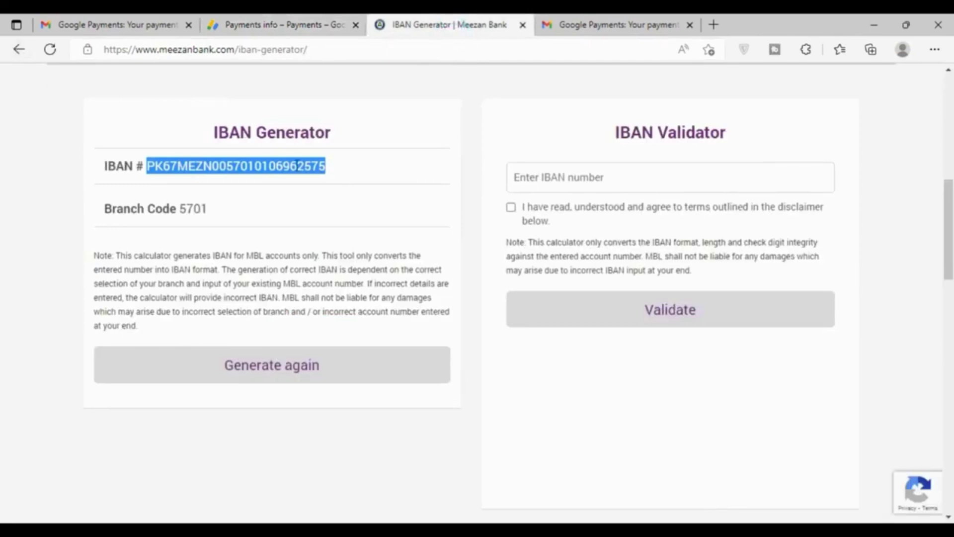
Paste the generated IBAN into the IBAN Validator, accept the disclaimer and confirm it's valid
right_click(310, 166)
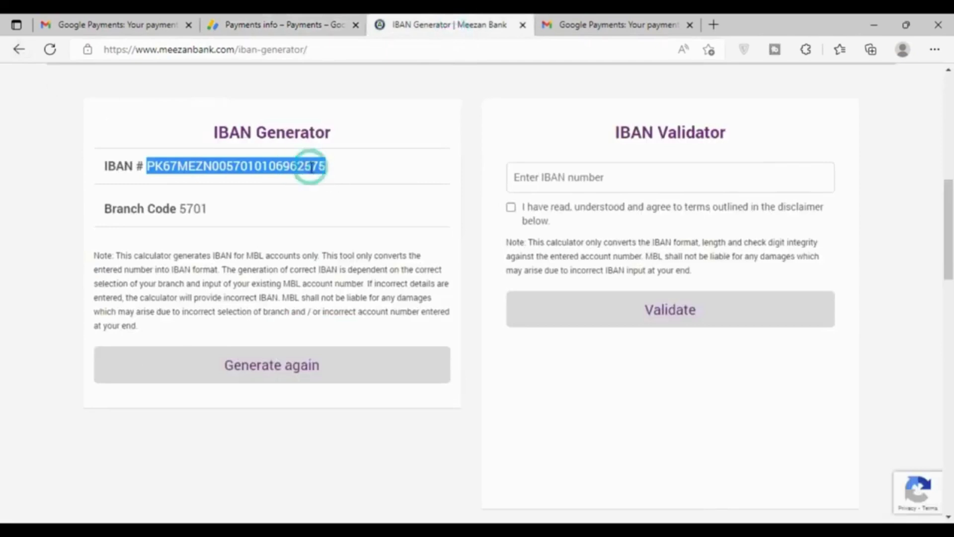
left_click(558, 180)
key("ctrl+v")
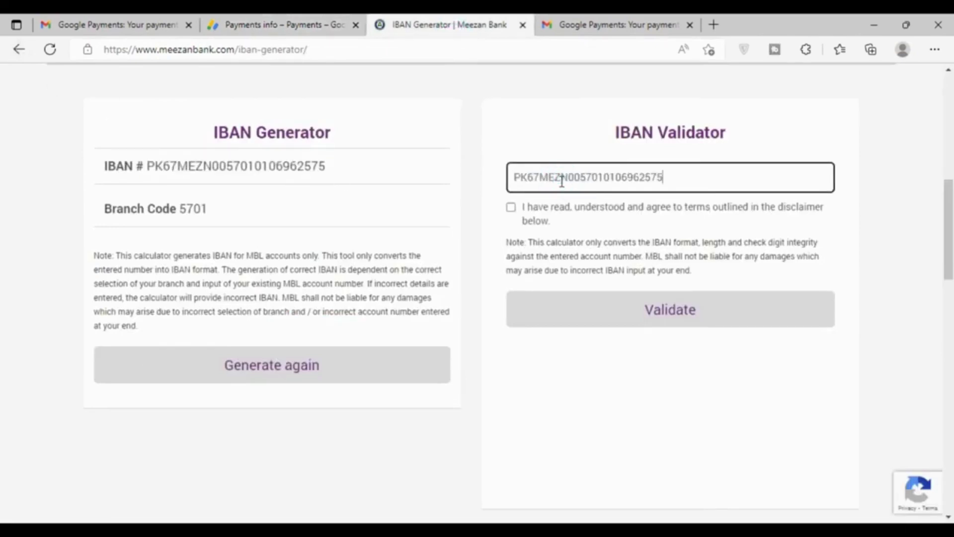
left_click(511, 207)
left_click(652, 304)
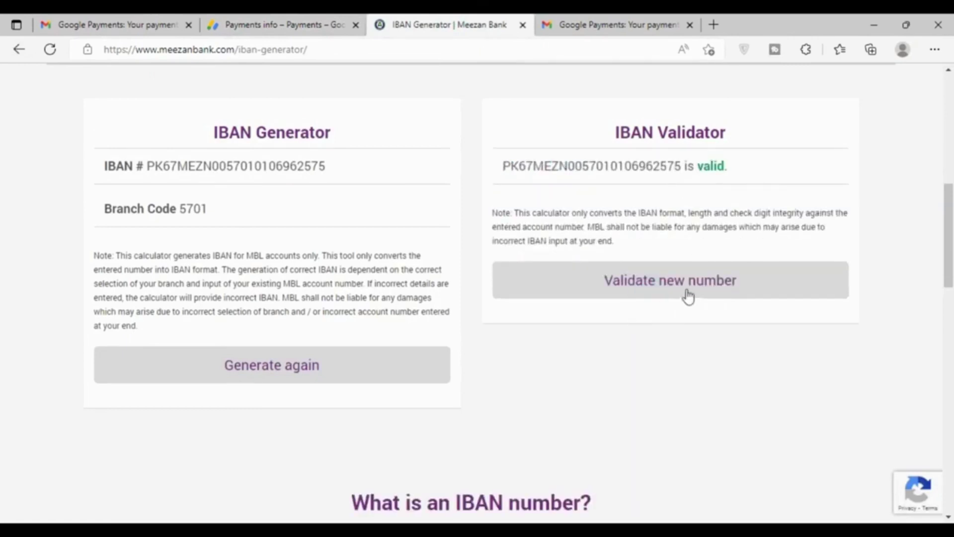
scroll(653, 343, "down", 2)
scroll(653, 343, "down", 8)
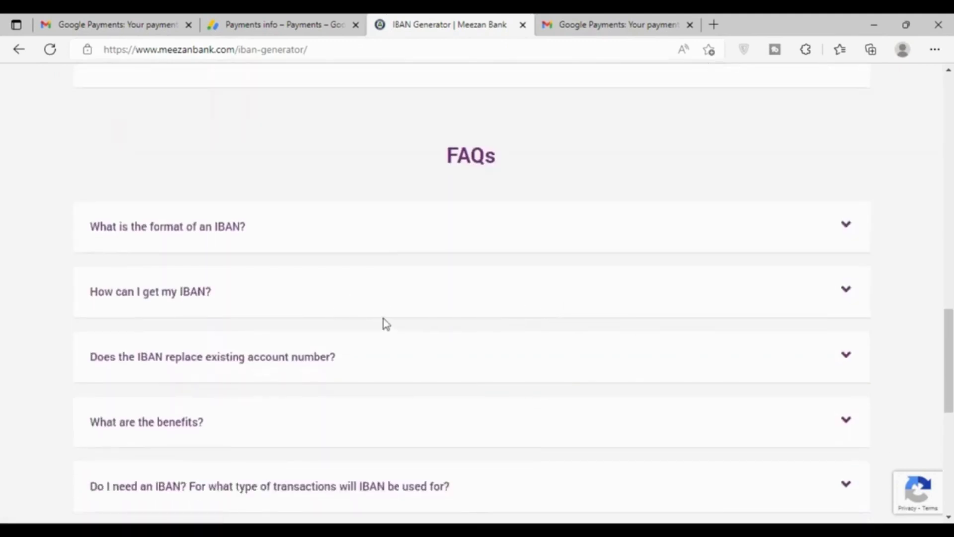
scroll(383, 323, "up", 10)
scroll(328, 91, "up", 7)
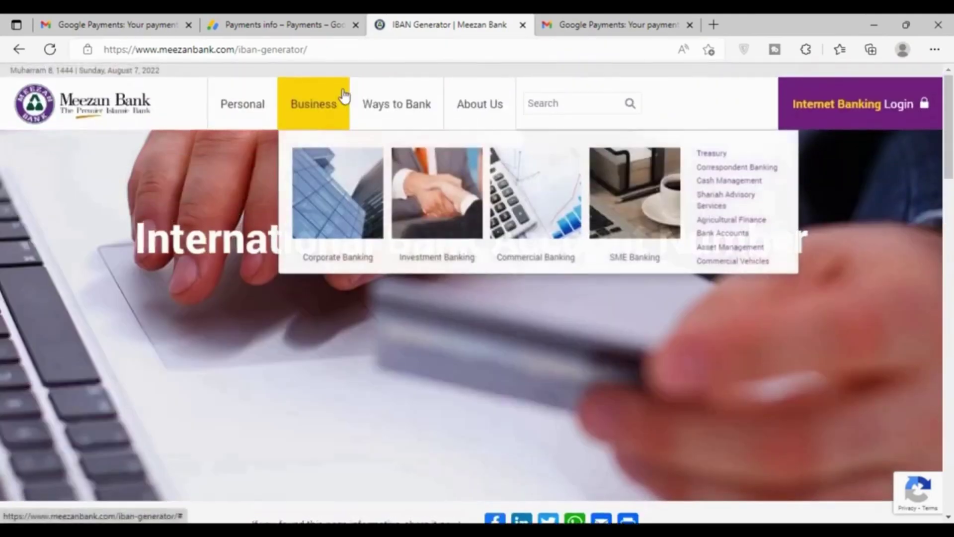
left_click(18, 48)
Change the Google query to 'meezan bank swift bic' and run the search
left_click(19, 49)
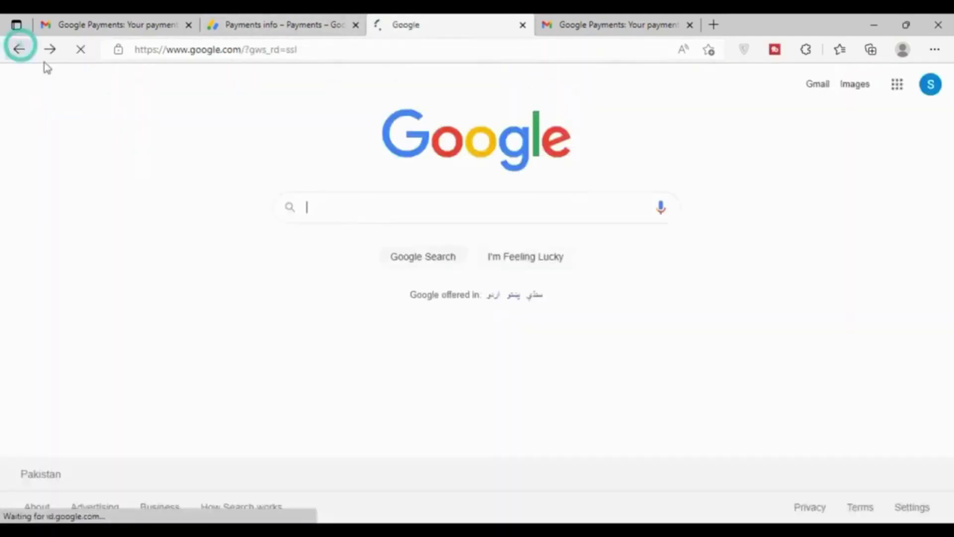
left_click(50, 49)
left_click(326, 96)
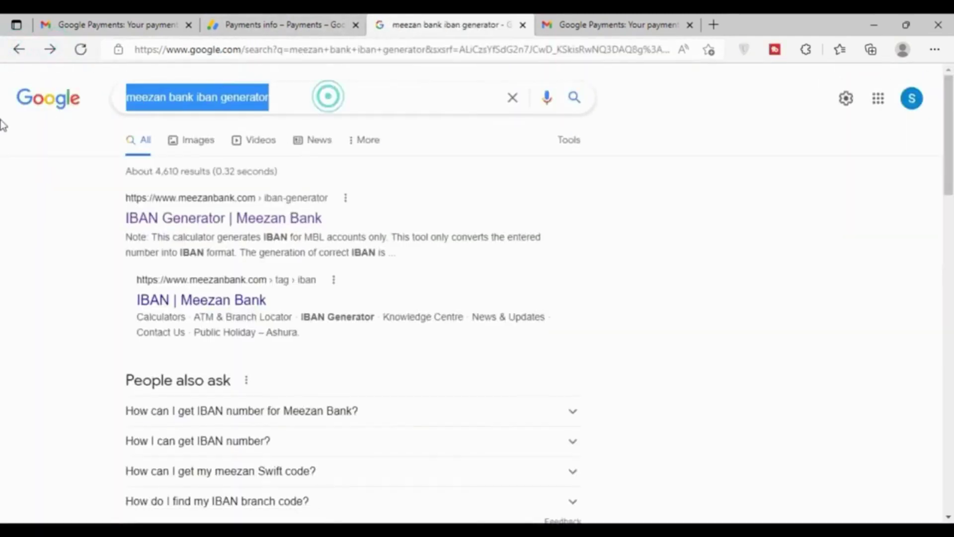
left_click(198, 97)
left_click_drag(198, 97, 338, 97)
type("swift bic")
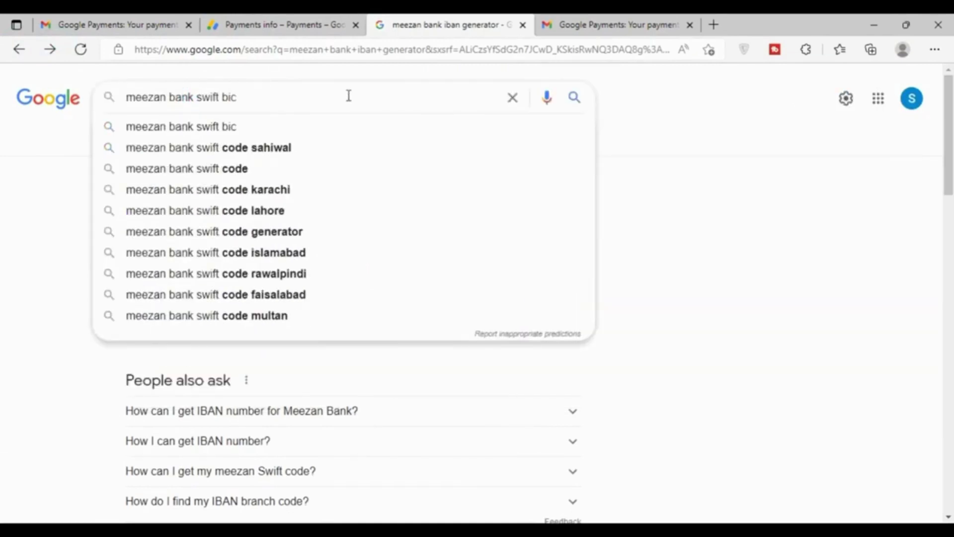
left_click(363, 126)
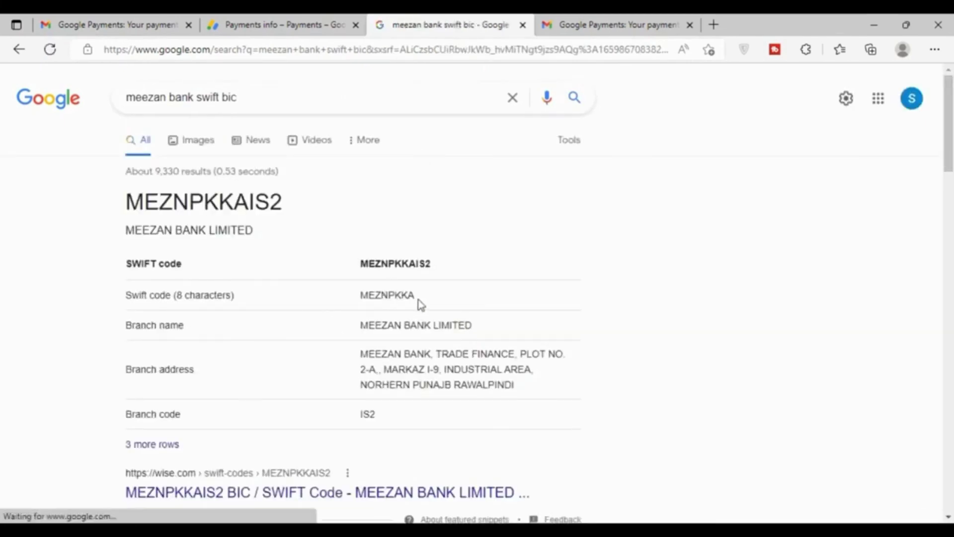
Copy the 8-character SWIFT code MEZNPKKA and return to the AdSense form
left_click_drag(416, 297, 359, 304)
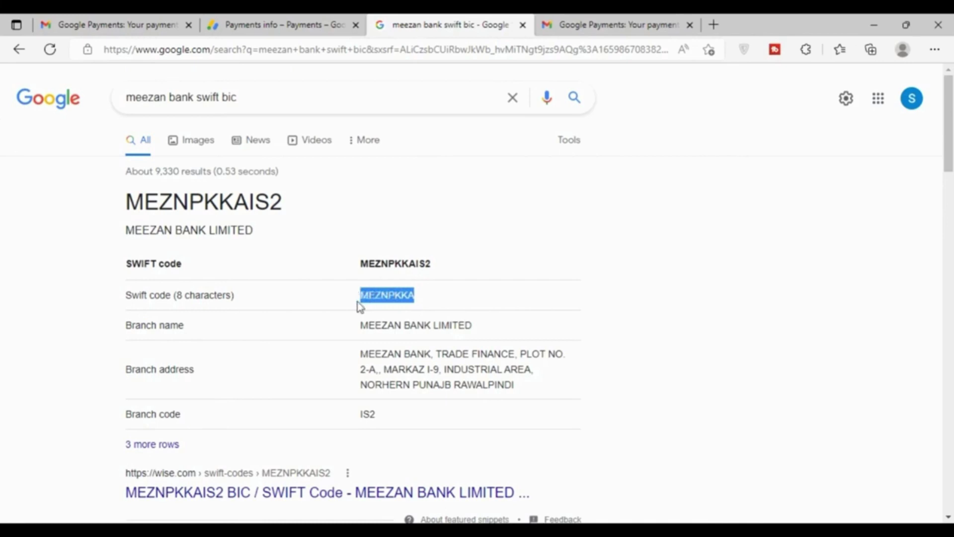
right_click(386, 301)
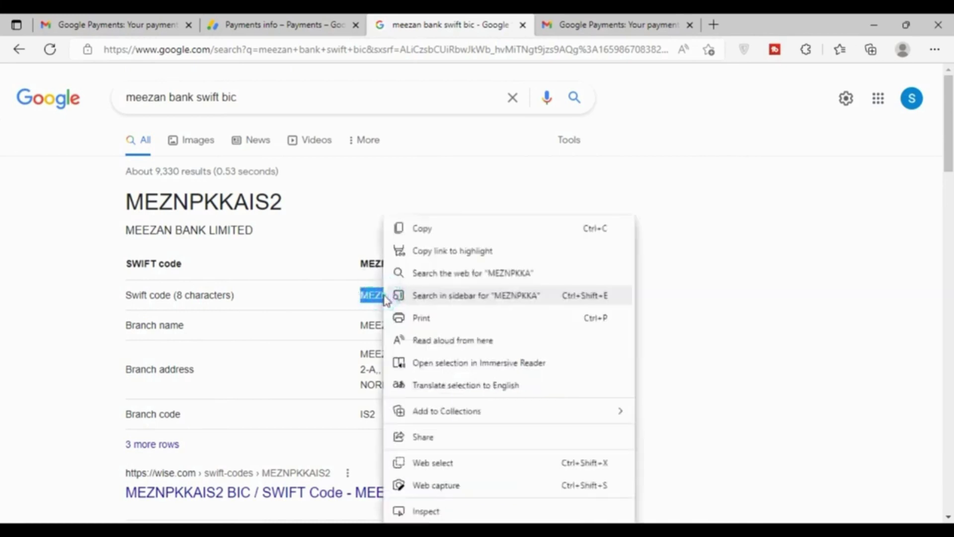
left_click(431, 234)
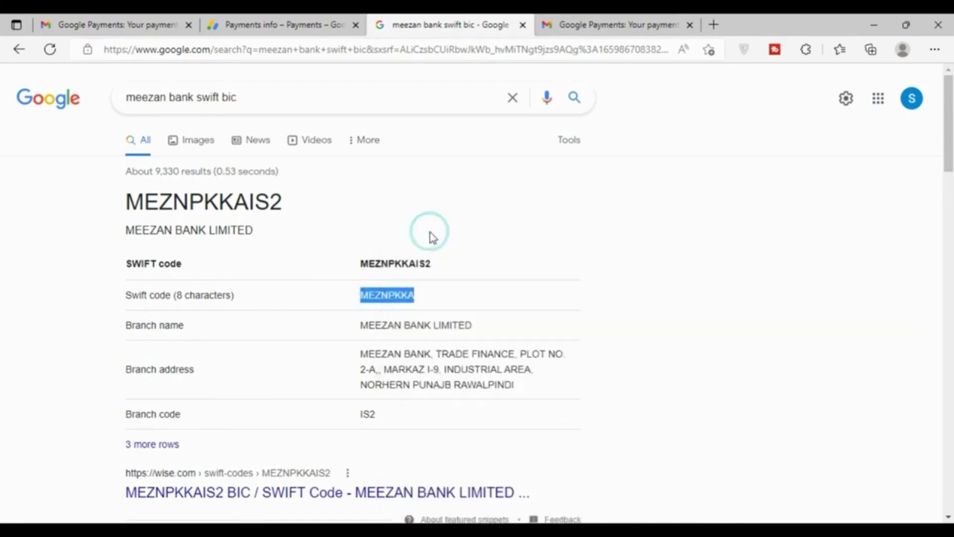
left_click(280, 21)
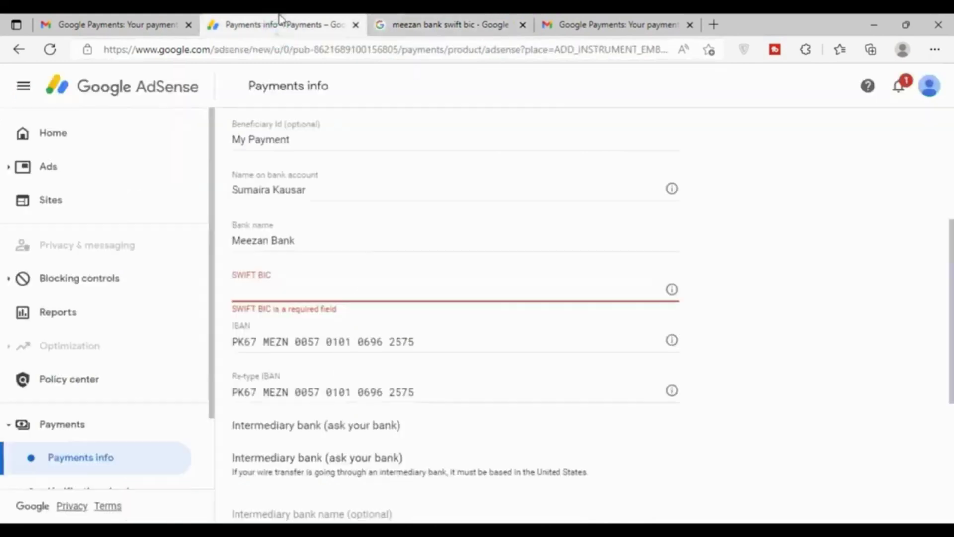
Copy the SWIFT code MEZNPKKA again from the search results window
right_click(283, 295)
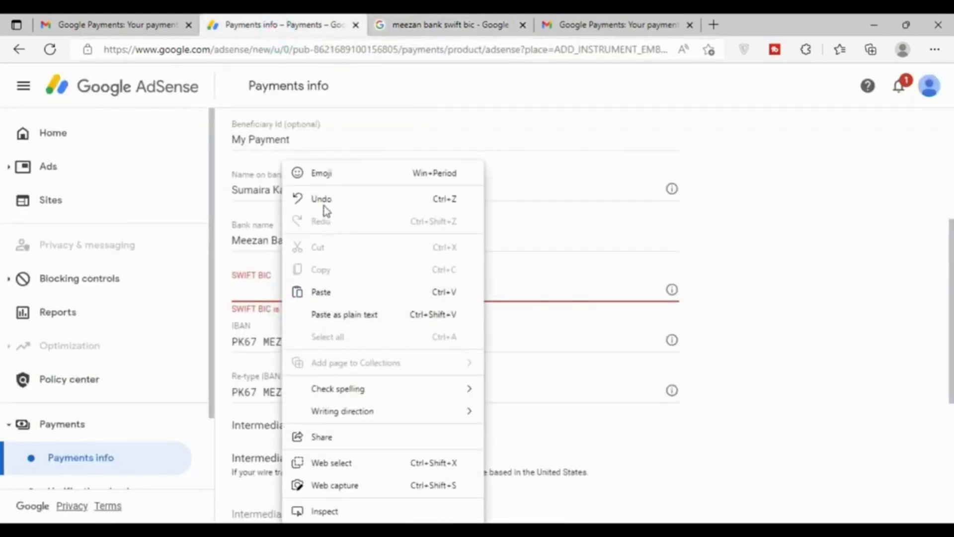
left_click_drag(413, 22, 60, 18)
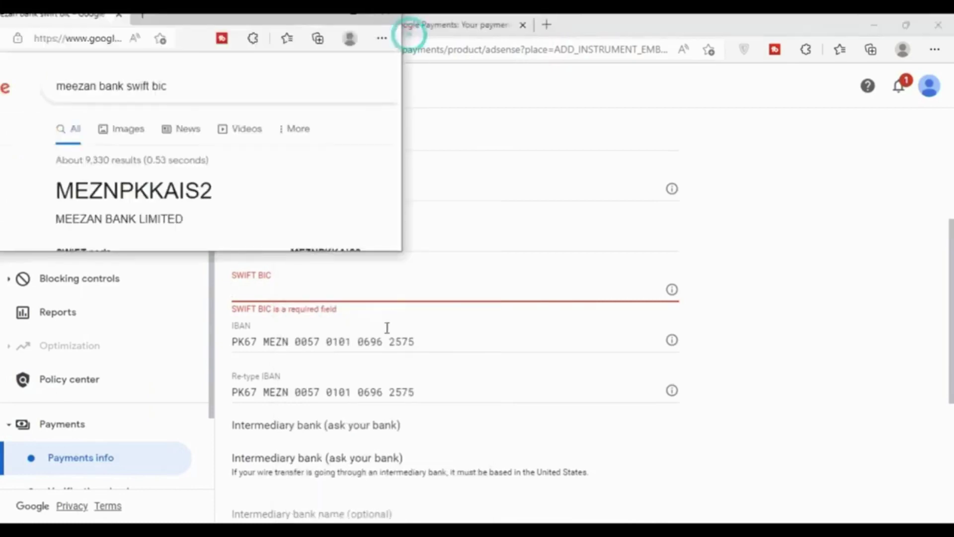
double_click(283, 18)
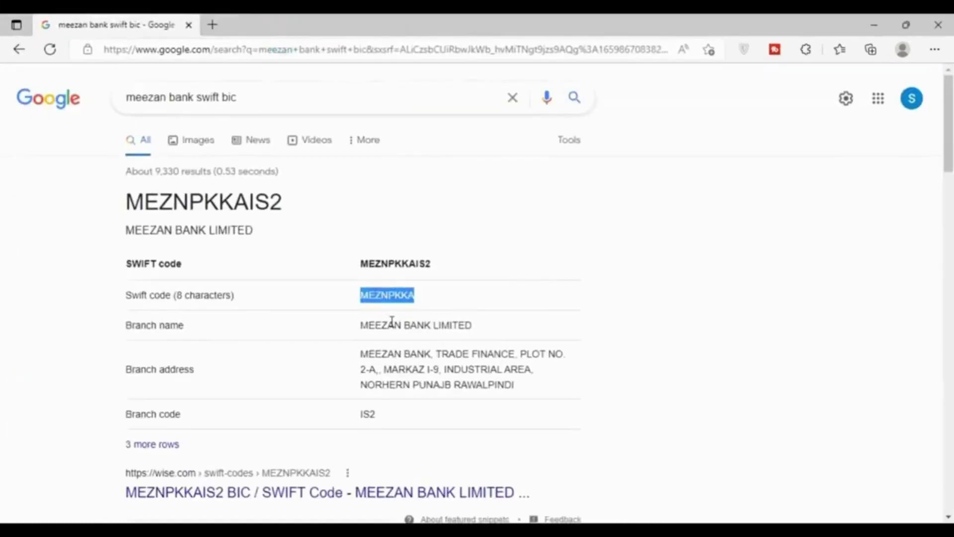
right_click(383, 295)
left_click(418, 230)
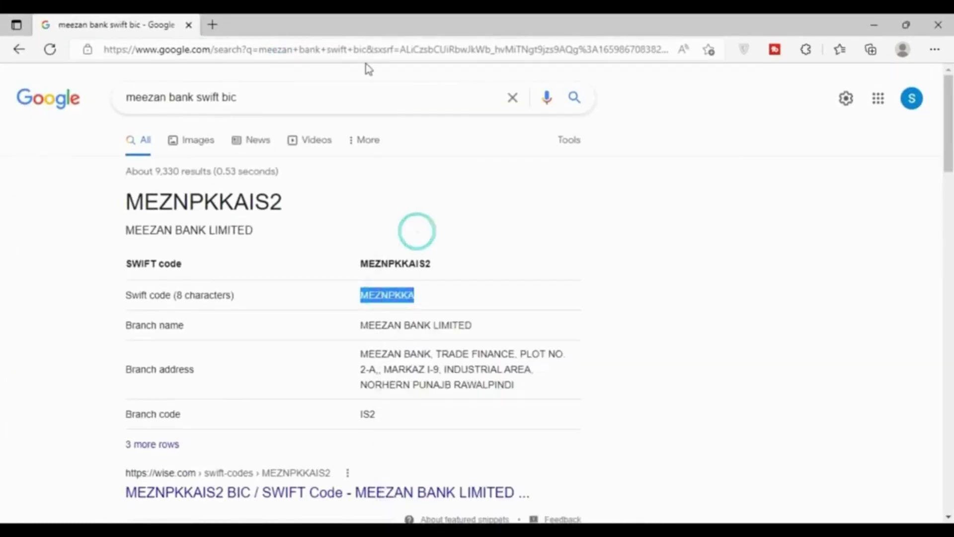
double_click(451, 26)
Paste MEZNPKKA into the AdSense SWIFT BIC field and confirm the entry
left_click(288, 25)
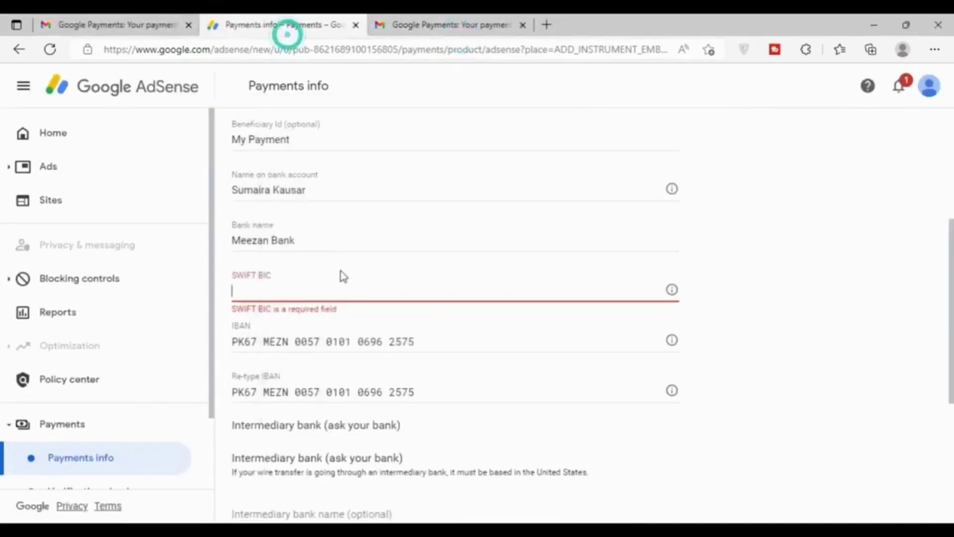
right_click(327, 292)
left_click(372, 291)
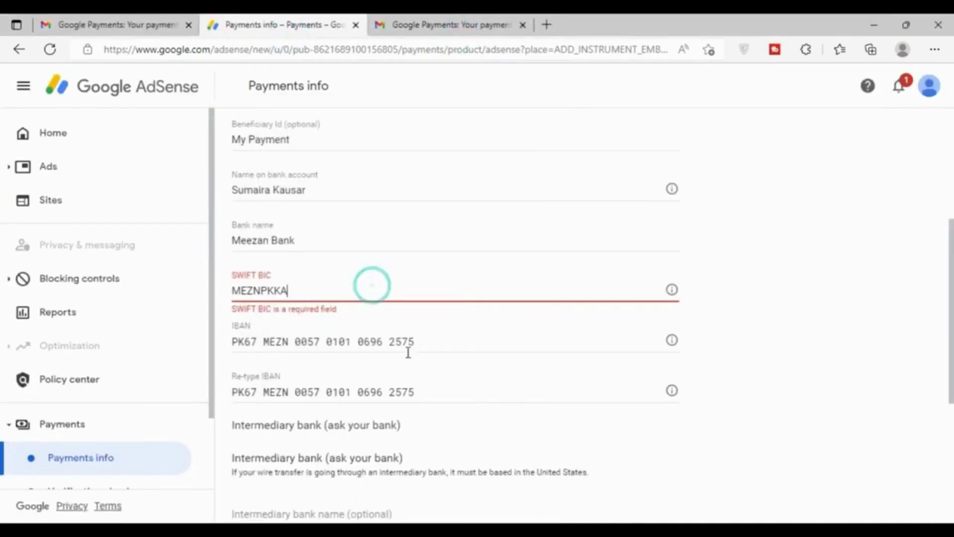
left_click(249, 309)
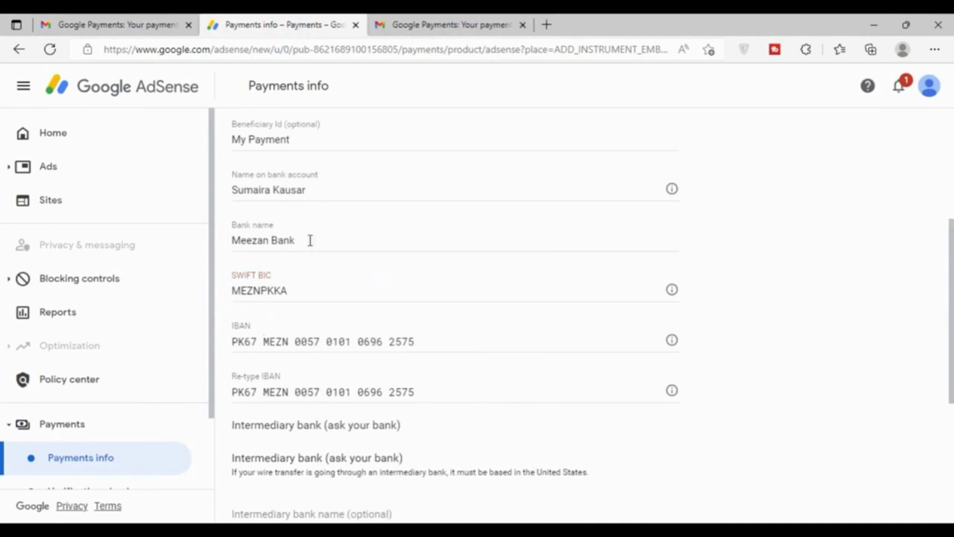
Save the Meezan Bank wire transfer with 'Set as primary payment method' checked
scroll(398, 397, "down", 3)
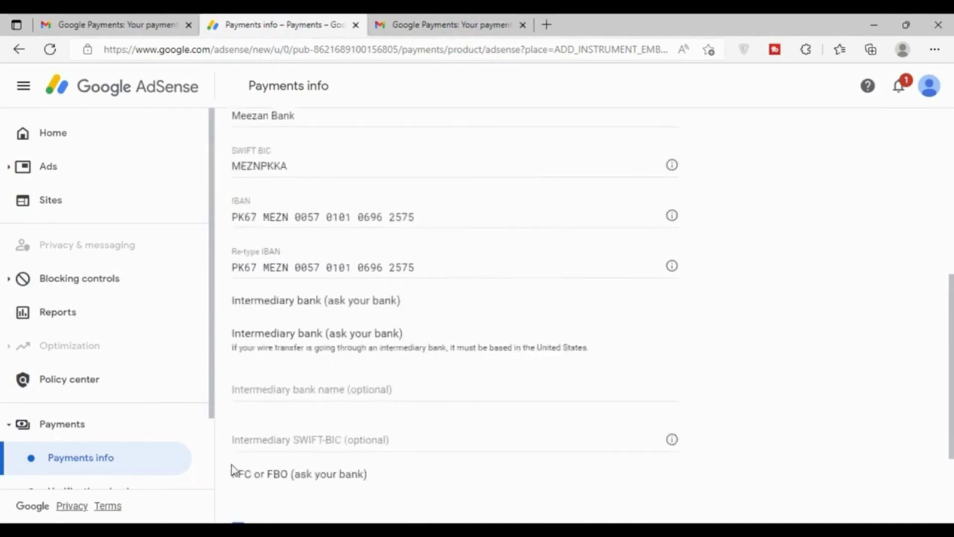
scroll(232, 469, "down", 3)
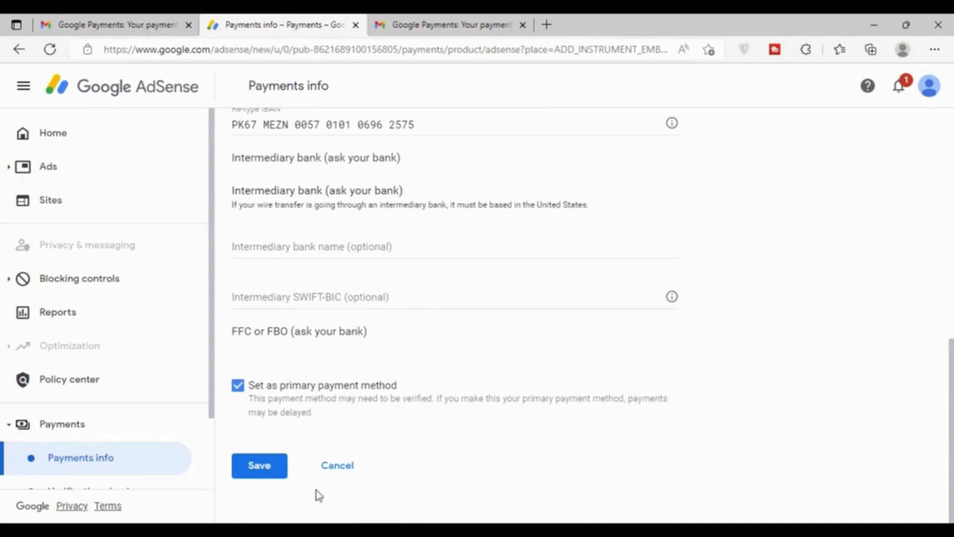
left_click(256, 472)
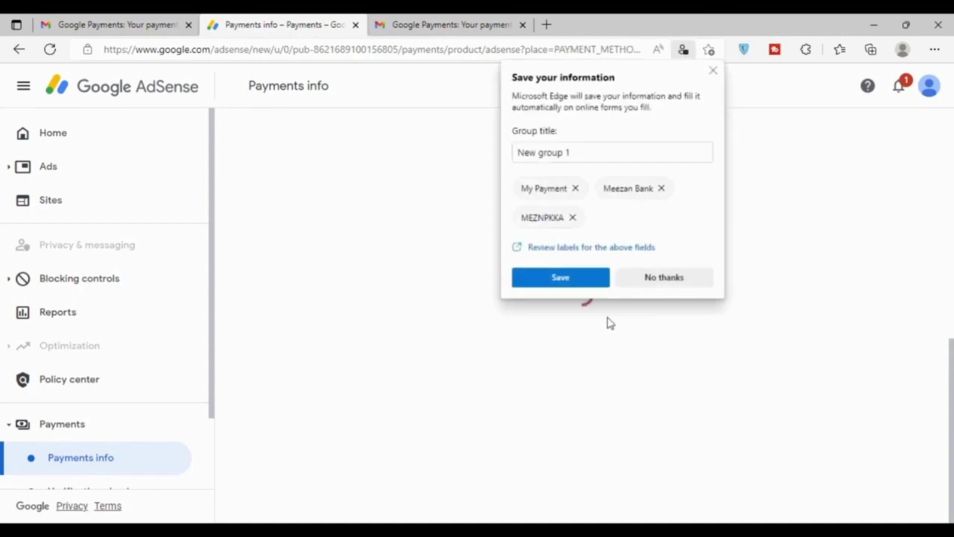
Decline Edge's Save your information offer and reload the Payment methods page
left_click(663, 278)
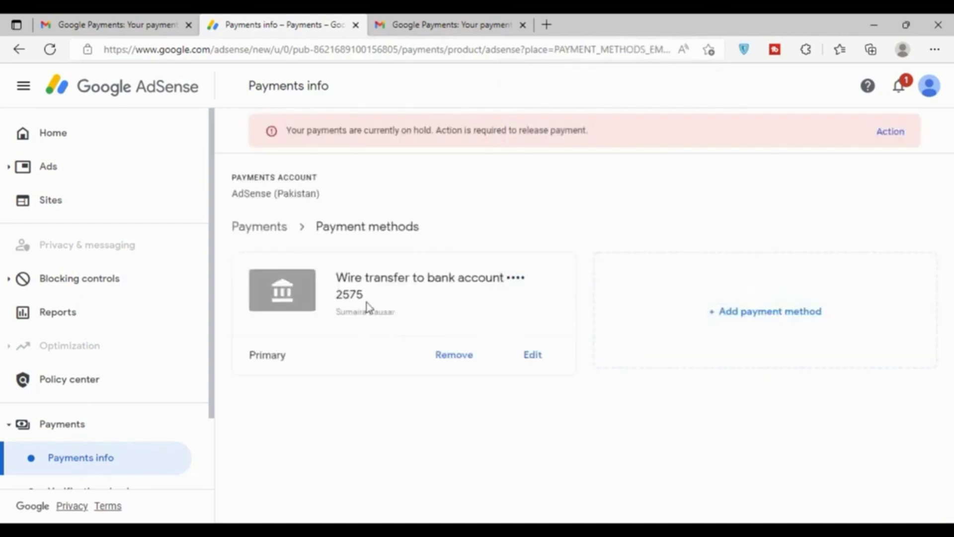
left_click_drag(409, 314, 338, 312)
left_click(258, 355)
double_click(284, 356)
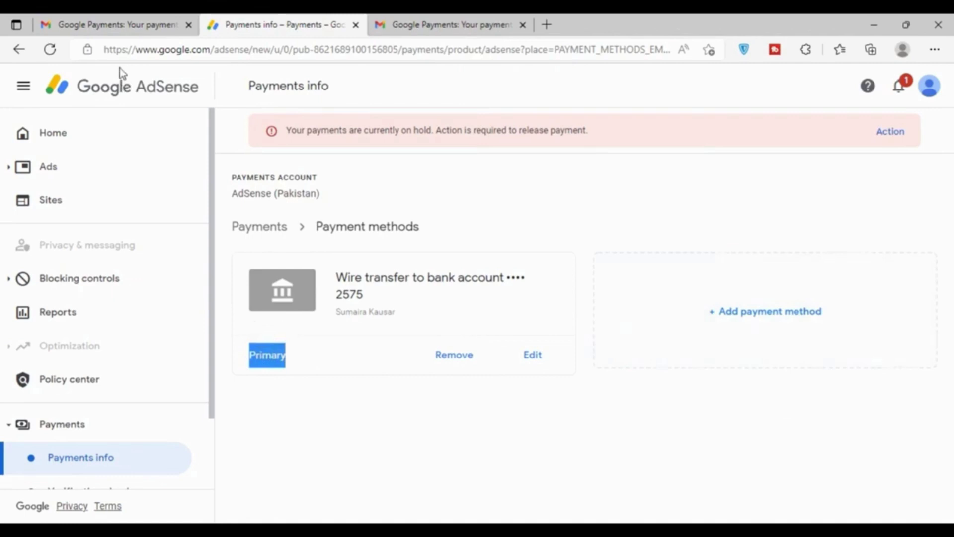
left_click(50, 49)
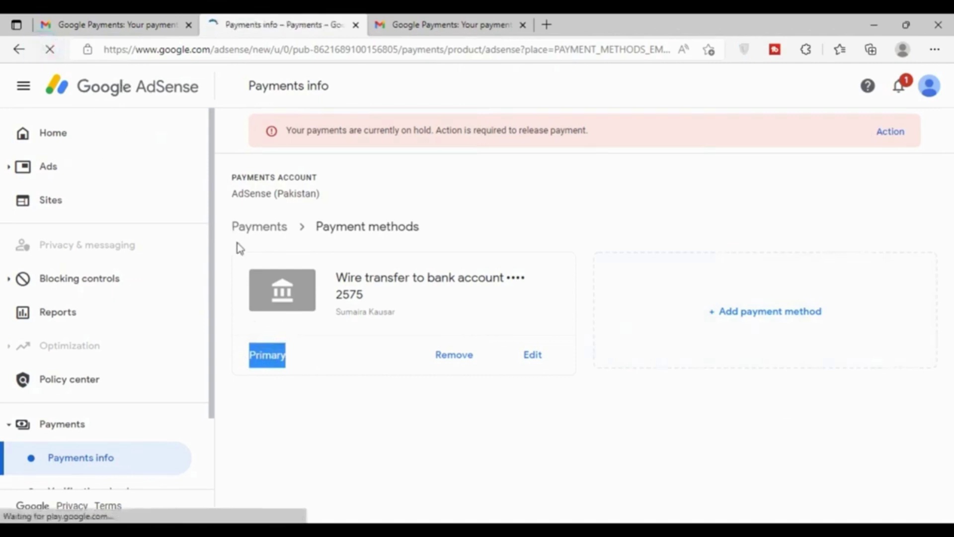